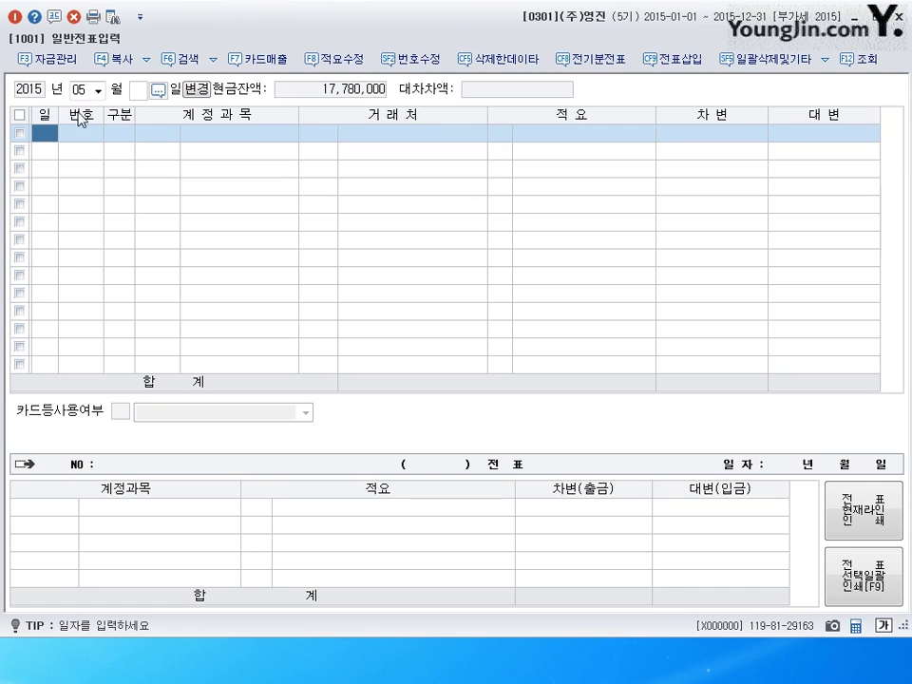
- Enter a May 1 debit line for account 0177 특정현금과예금 with an amount of 5,000,000
type("1")
key("Return")
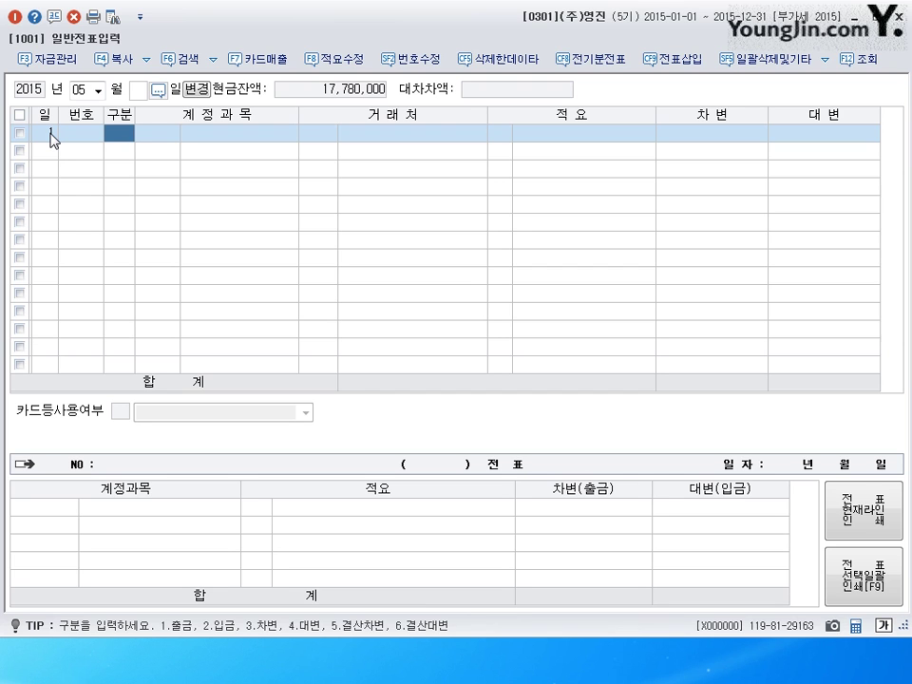
type("3")
type("177")
key("Return")
key("Return")
key("Return")
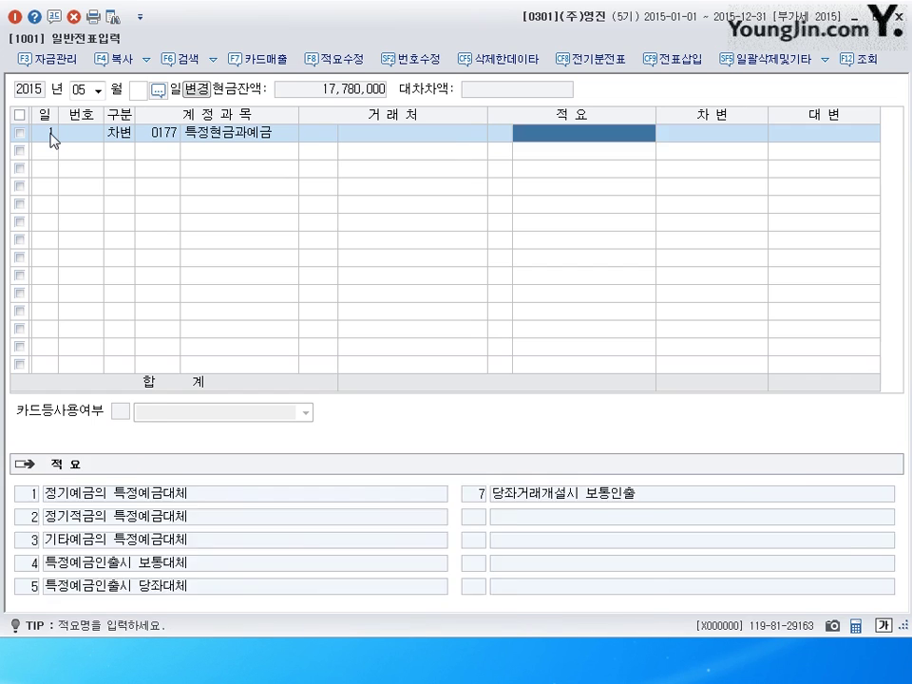
type("5000000")
key("Return")
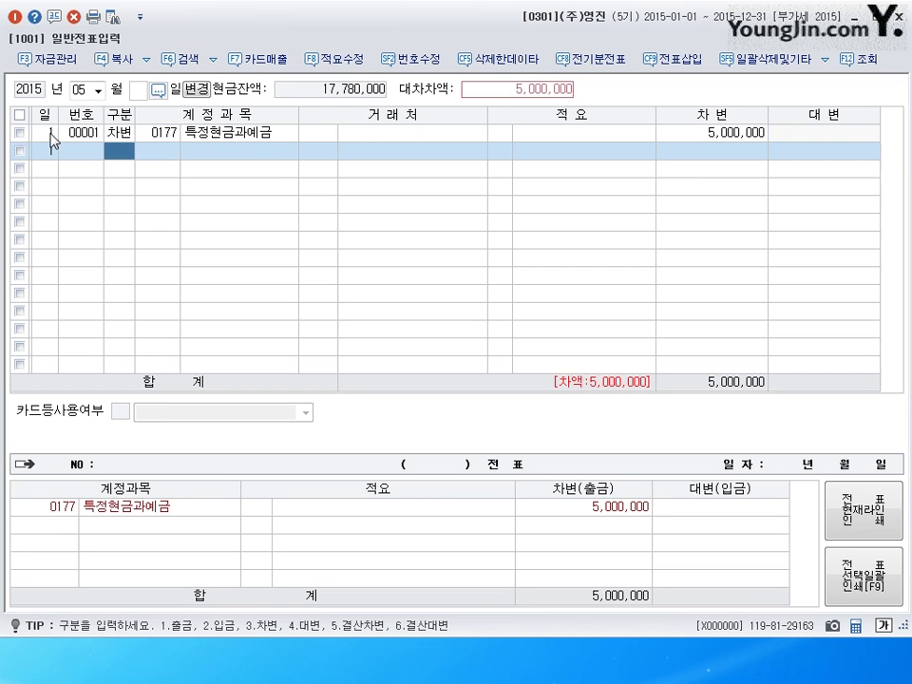
- Add a debit line to the May 1 voucher for account 0831 수수료비용 with an amount of 2,000
type("831")
key("Return")
key("Return")
key("Return")
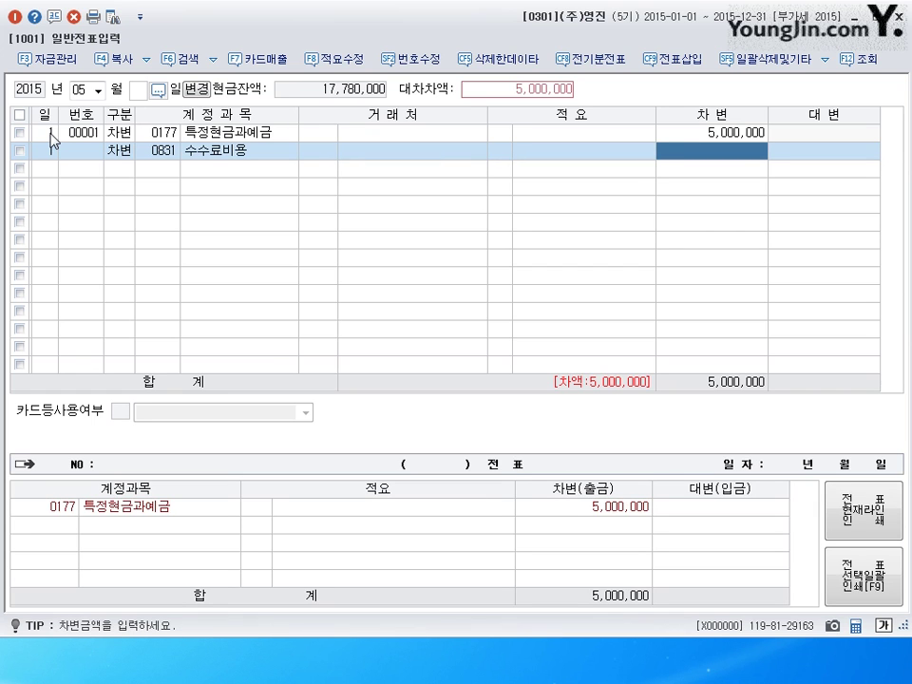
type("2000")
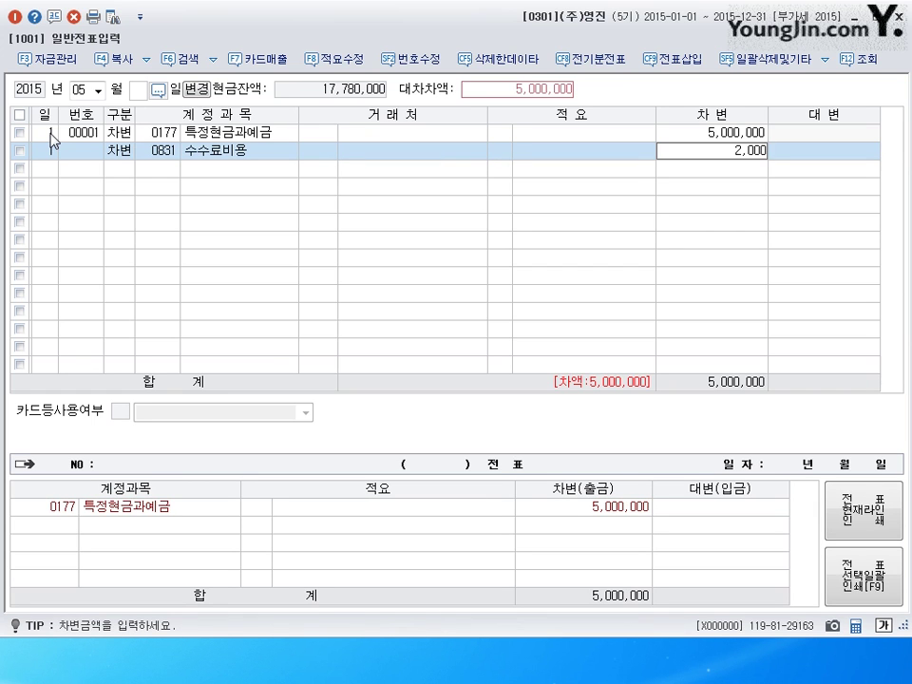
key("Return")
- Close the May 1 voucher with a credit line for account 0101 현금, accepting the balancing amount
type("4")
key("Return")
type("101")
key("Return")
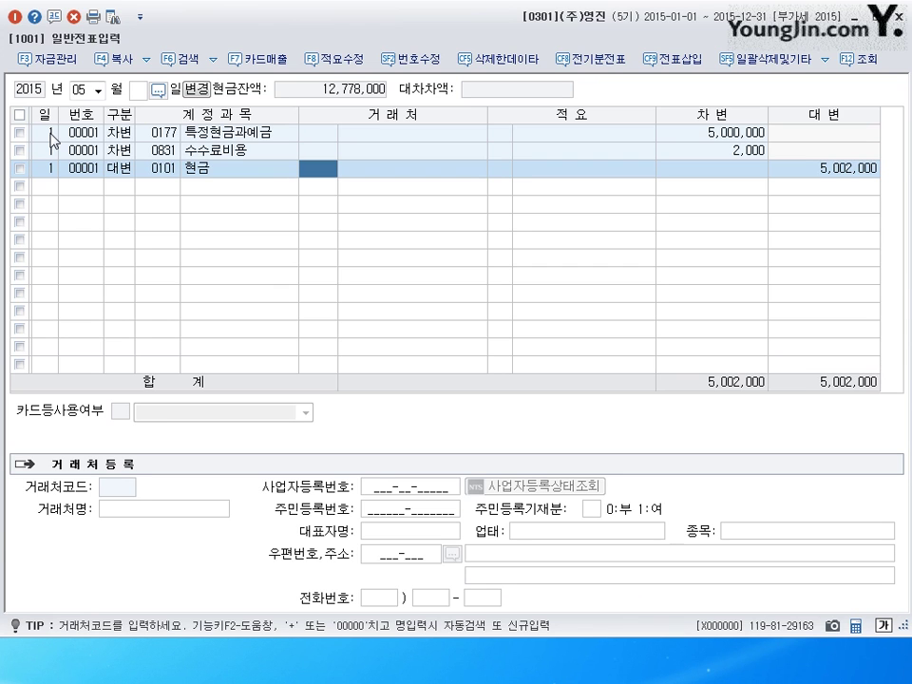
key("Return")
- Enter a May 2 debit line for account 0183 투자부동산 with an amount of 310,000,000
type("2")
key("Return")
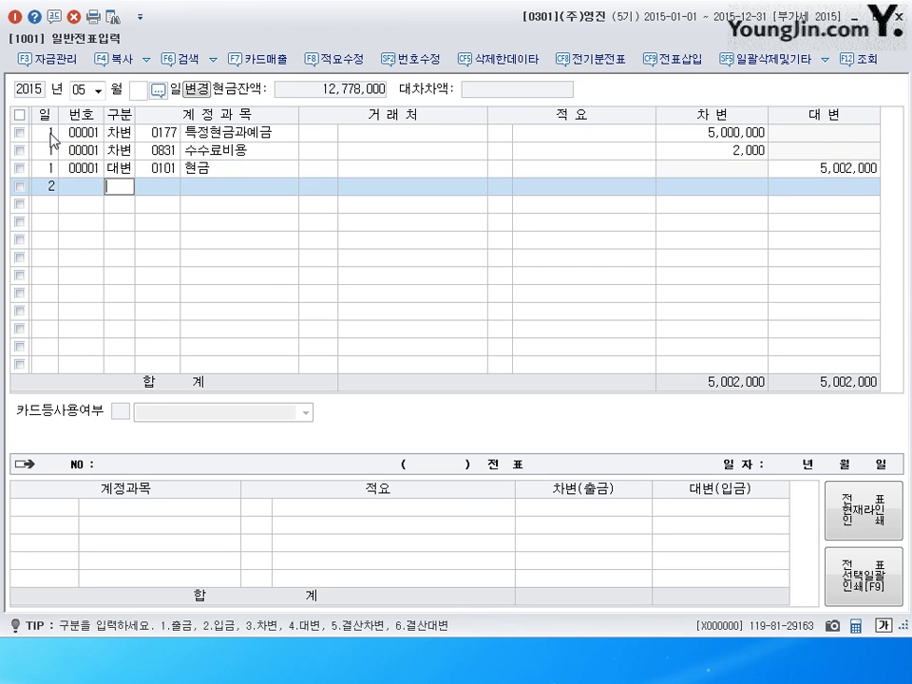
type("3")
key("Return")
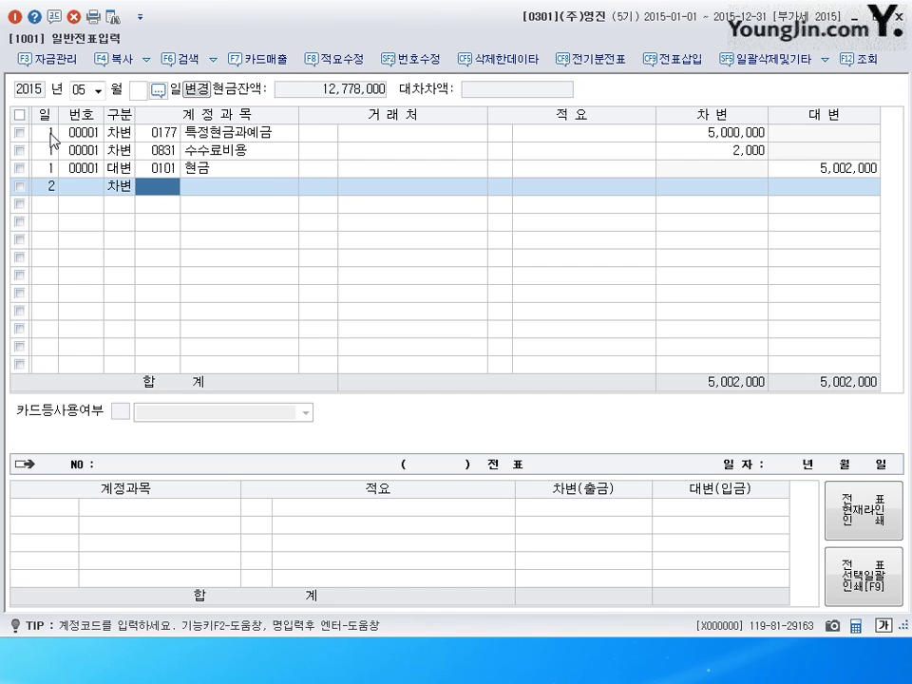
type("183")
key("Return")
key("Return")
key("Return")
key("Return")
key("Return")
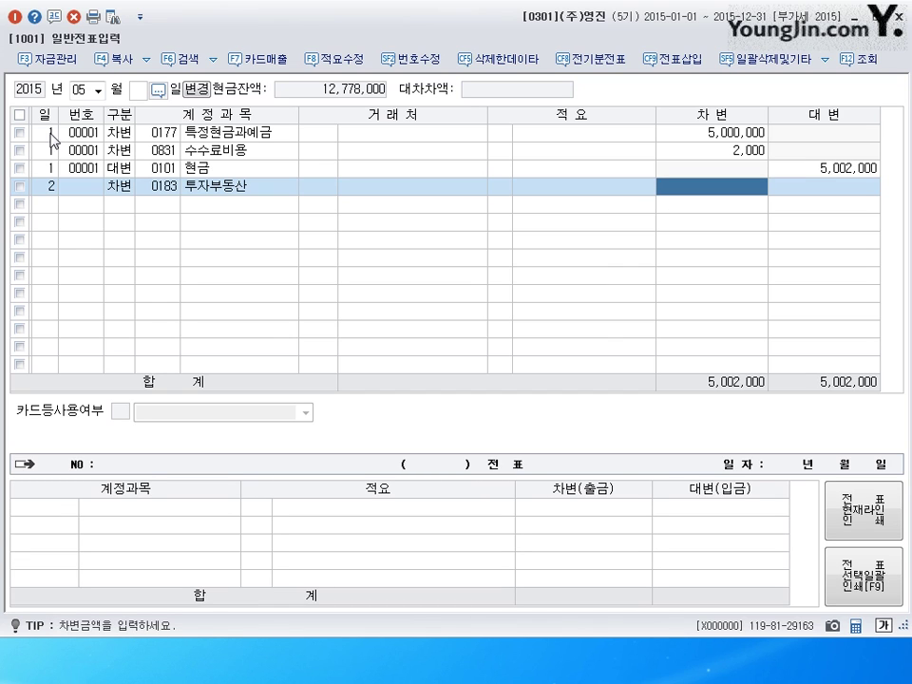
type("310000000")
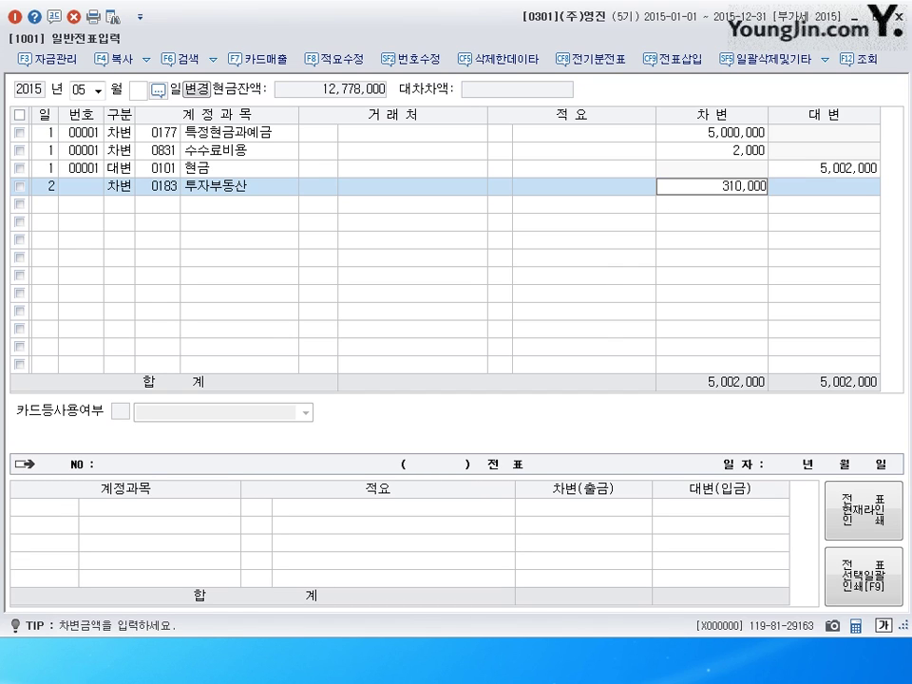
key("Return")
- Add a May 2 credit line for account 0101 현금 with an amount of 100,000,000
type("2")
key("Return")
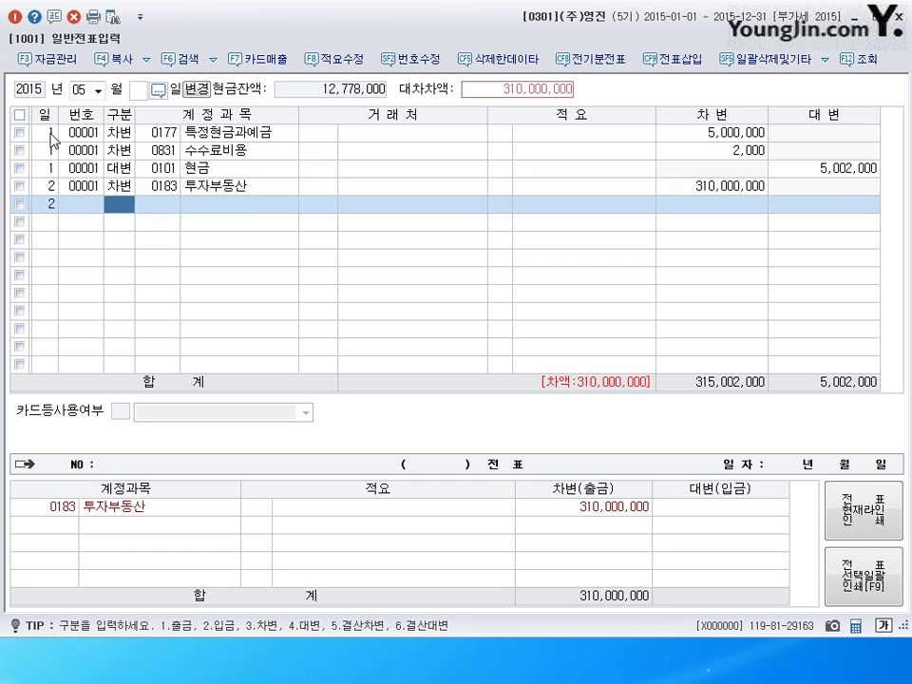
type("4")
key("Return")
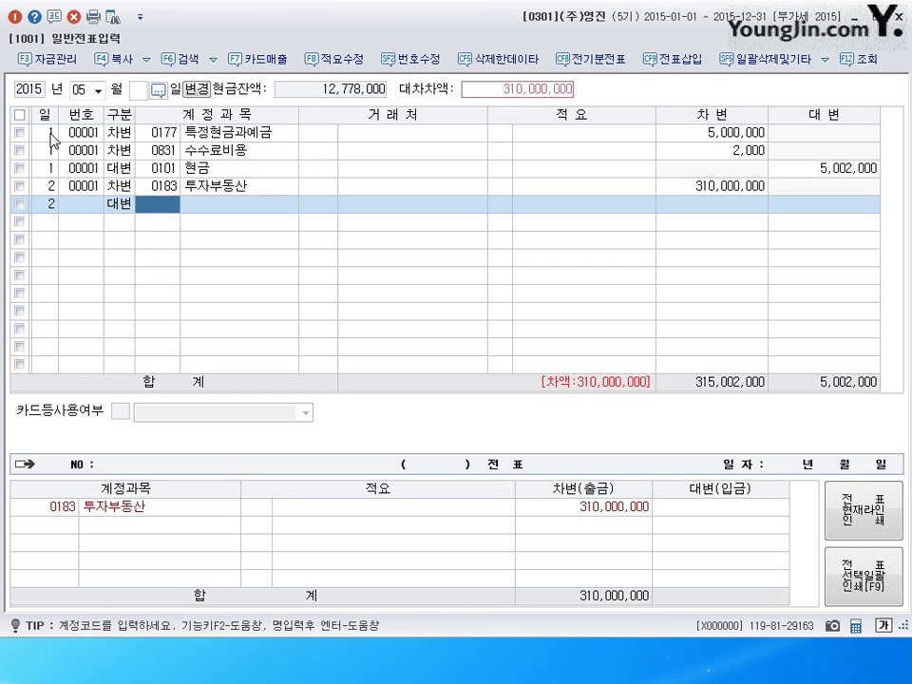
type("101")
key("Return")
key("Return")
key("Return")
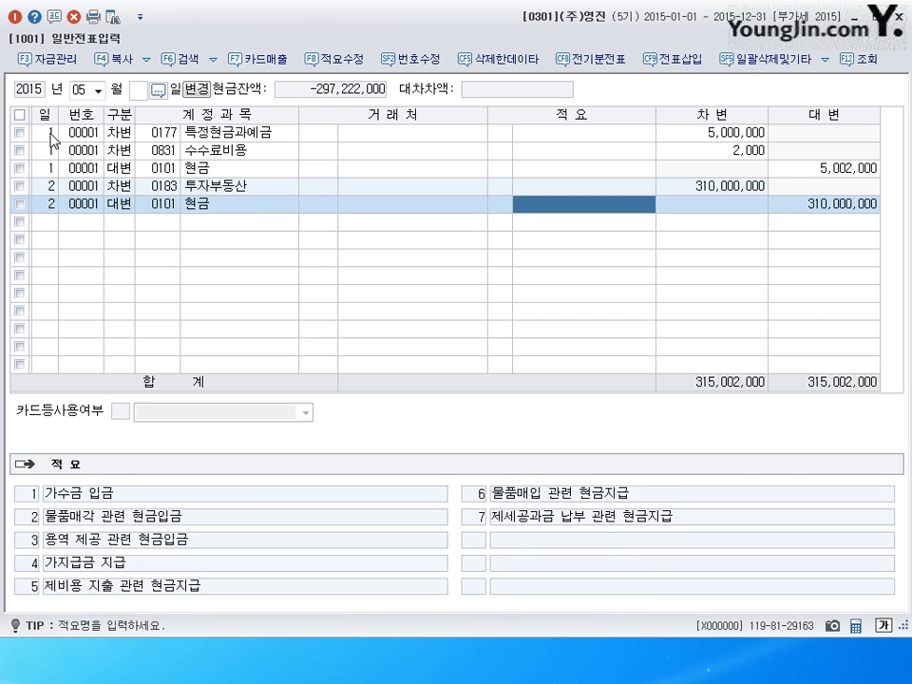
key("Return")
type("100000000")
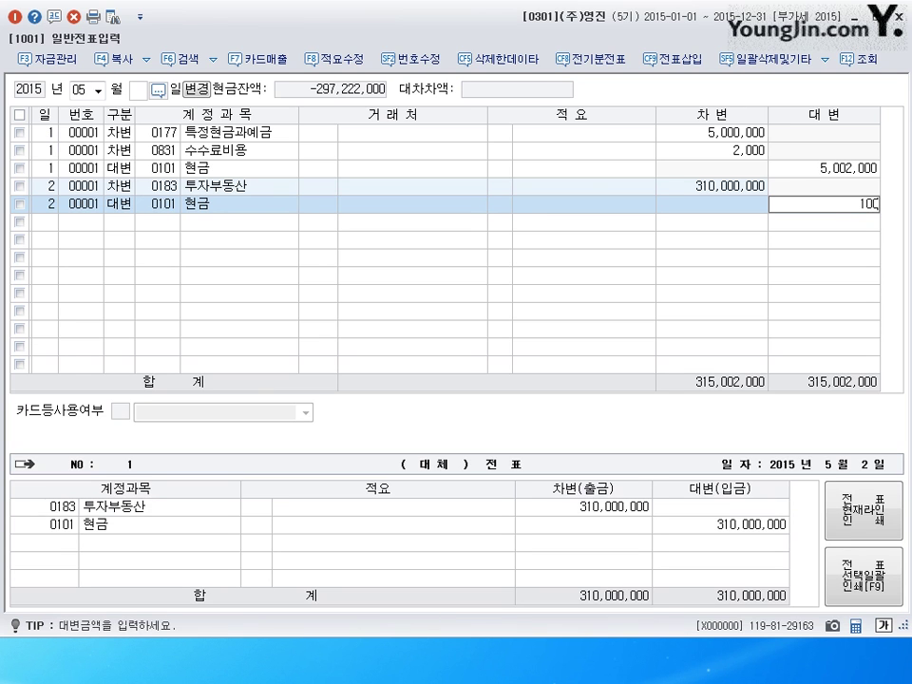
key("Return")
- Start another May 2 line below the cash entry and classify it as credit (대변)
type("2")
key("Return")
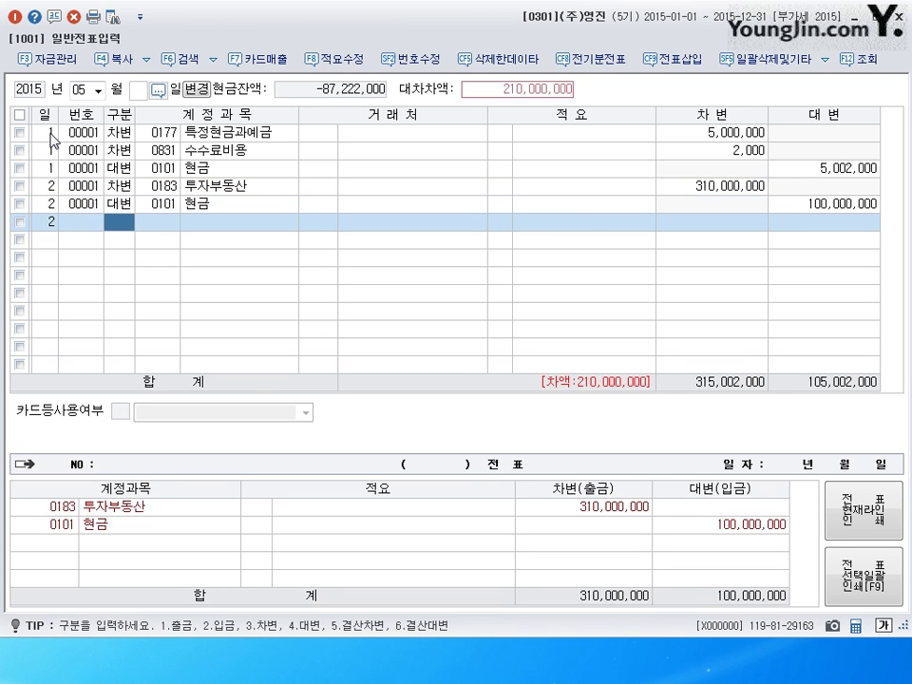
type("4")
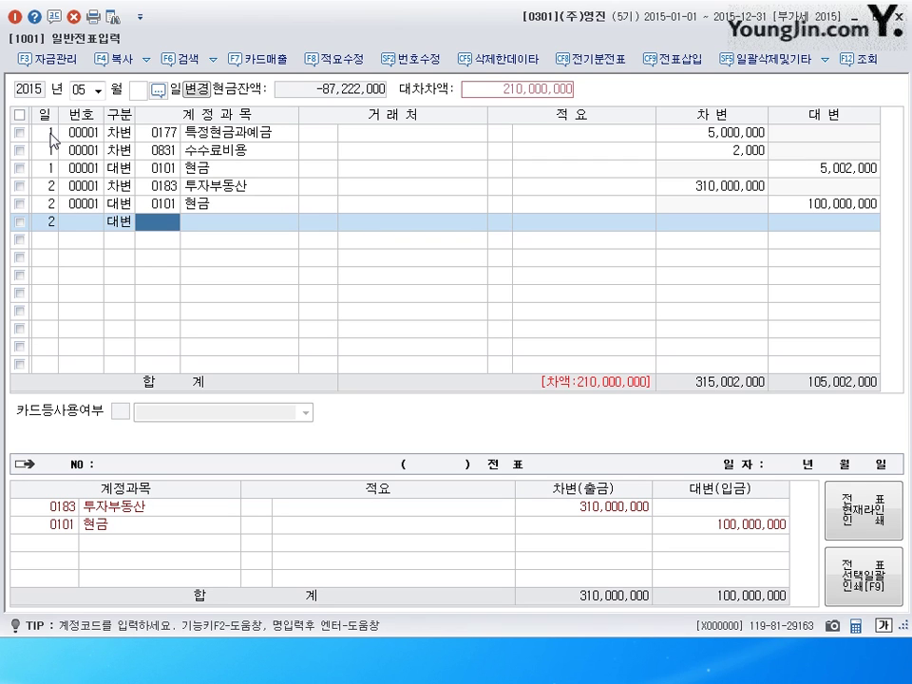
- Correct the May 2 cash (현금) credit amount to 110,000,000
key("Up")
key("Return")
key("Return")
key("Return")
key("Return")
type("110000000")
key("Return")
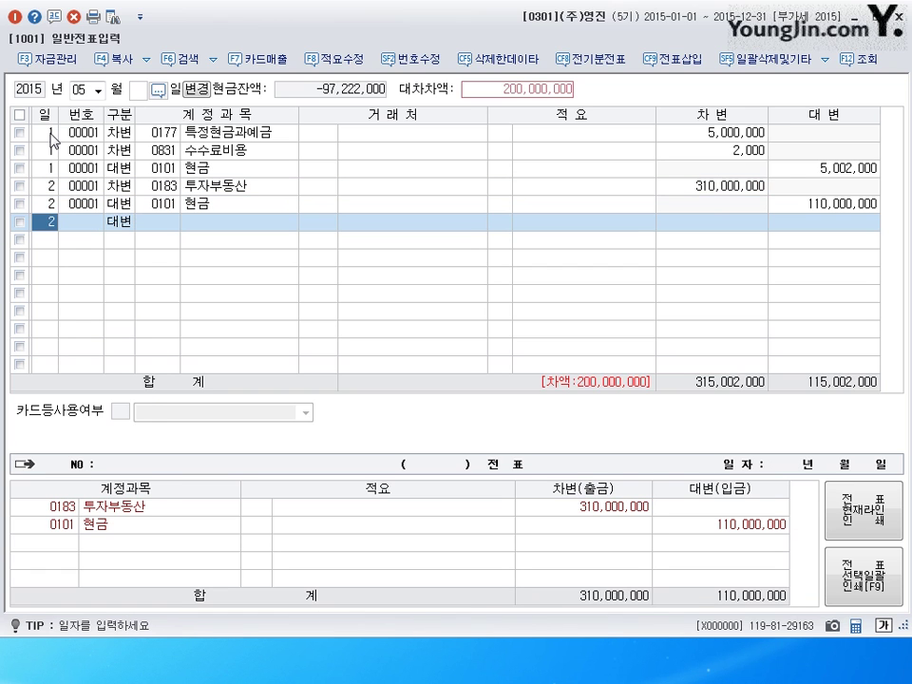
- Assign account 0253 미지급금 to the open May 2 credit line, accepting the balancing amount
key("Return")
key("Return")
type("253")
key("Return")
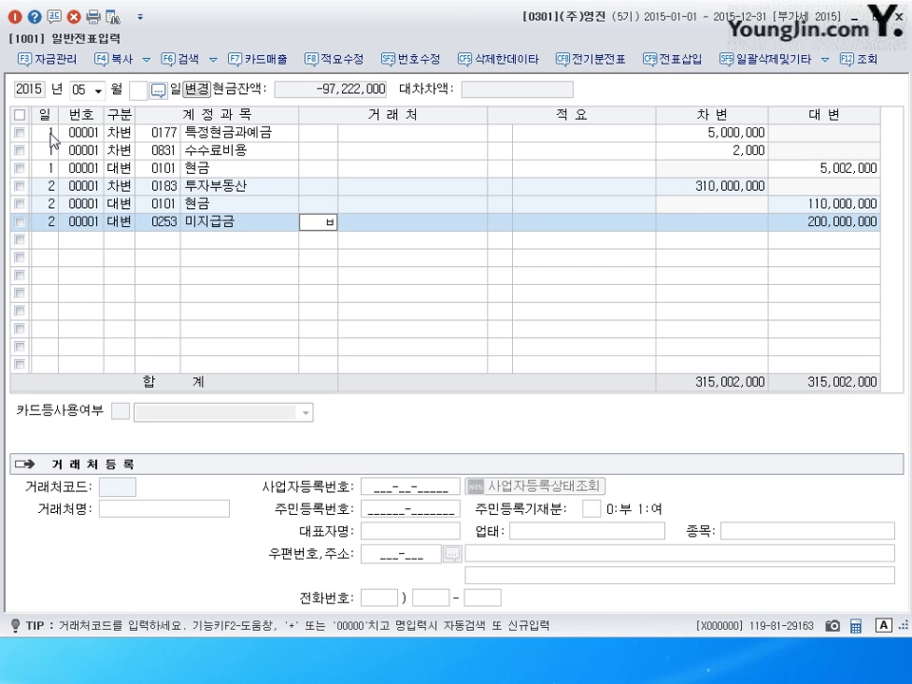
type("부동")
key("Return")
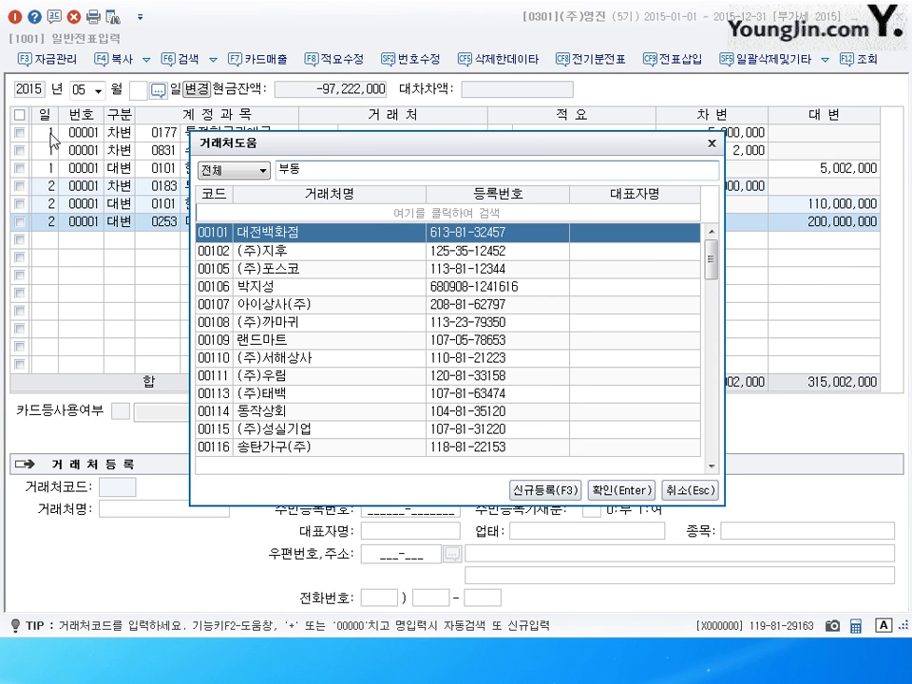
left_click(690, 491)
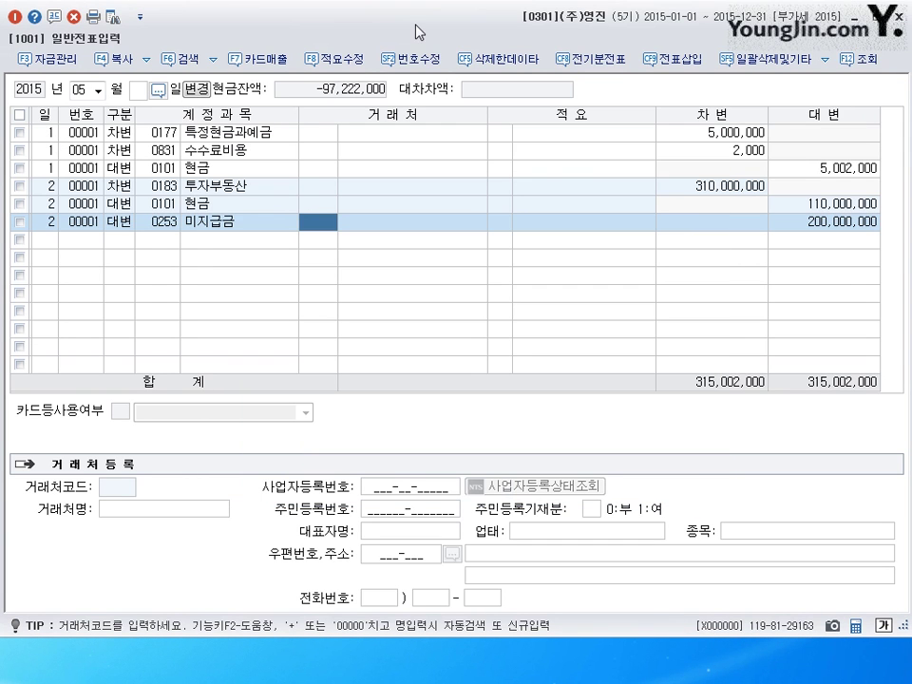
- Set the trading partner of the May 2 미지급금 line to (주)부동산개발 and complete the line
left_click(310, 228)
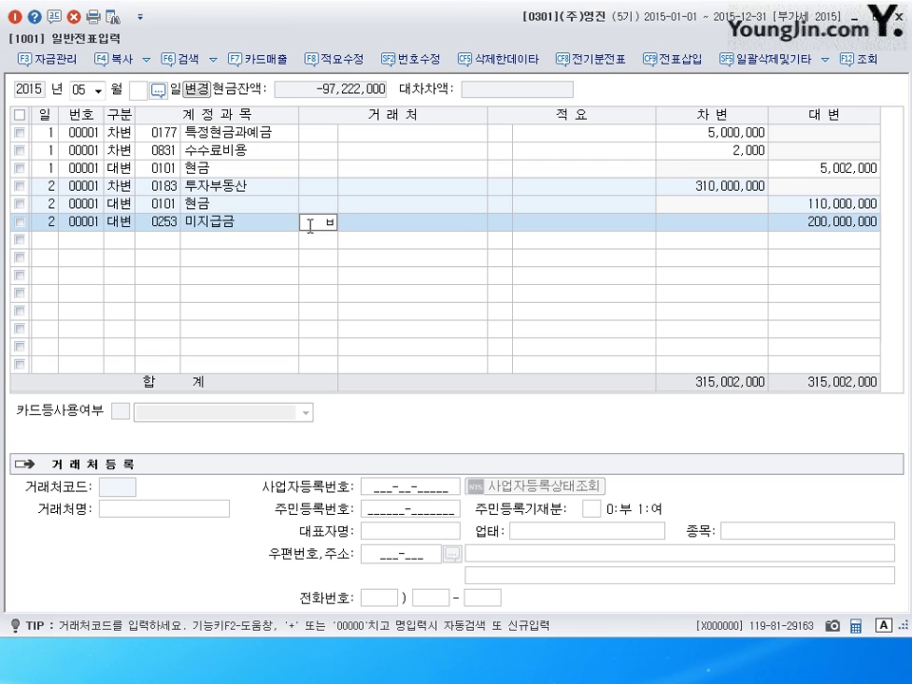
type("부동산")
key("Return")
key("Return")
key("Return")
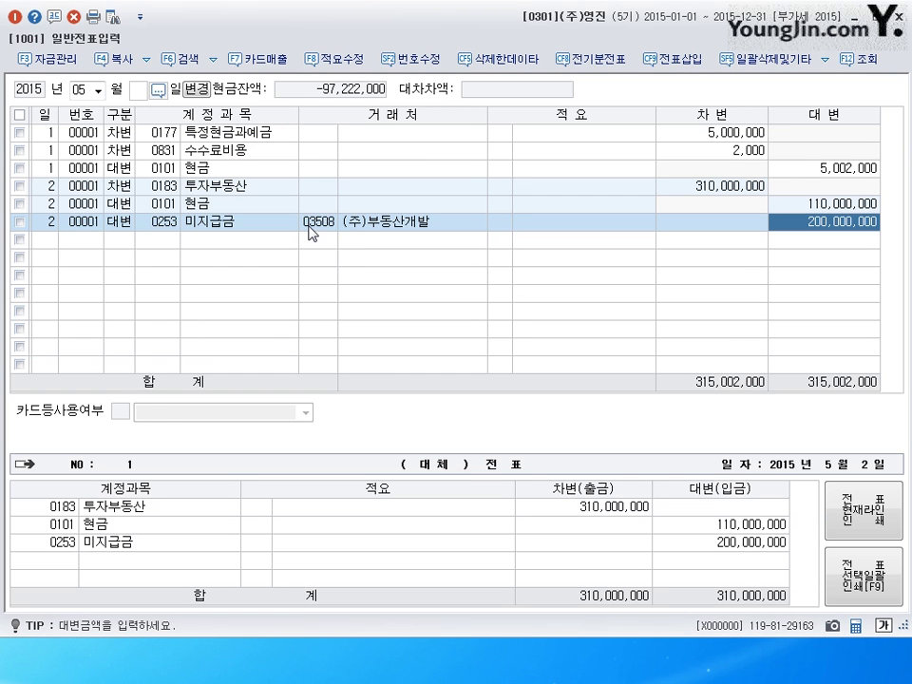
key("Return")
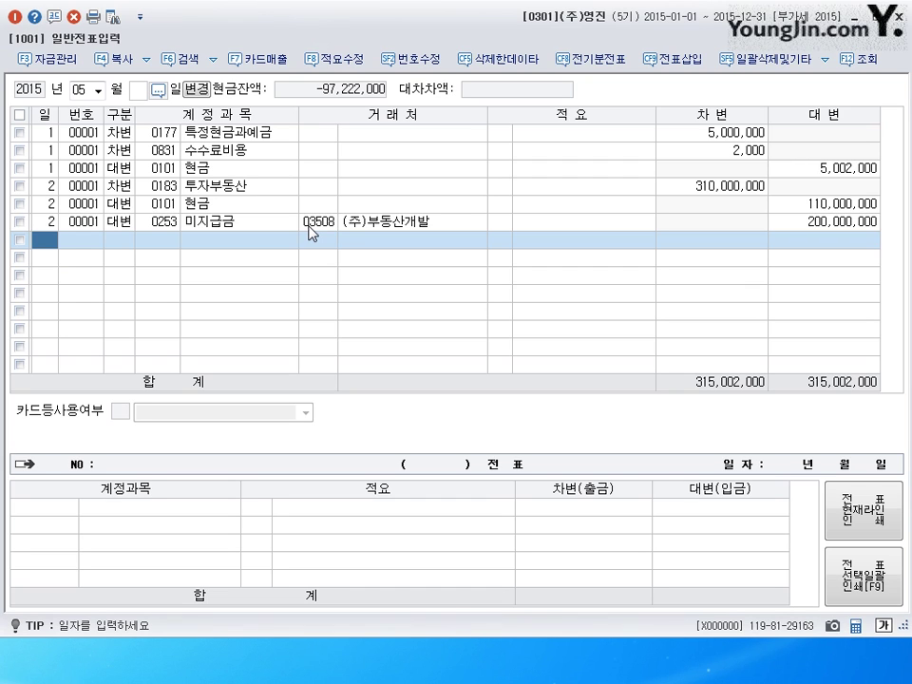
- Enter a May 3 debit line for account 0120 미수금 with trading partner (주)우림 and an amount of 51,000,000
type("3")
key("Return")
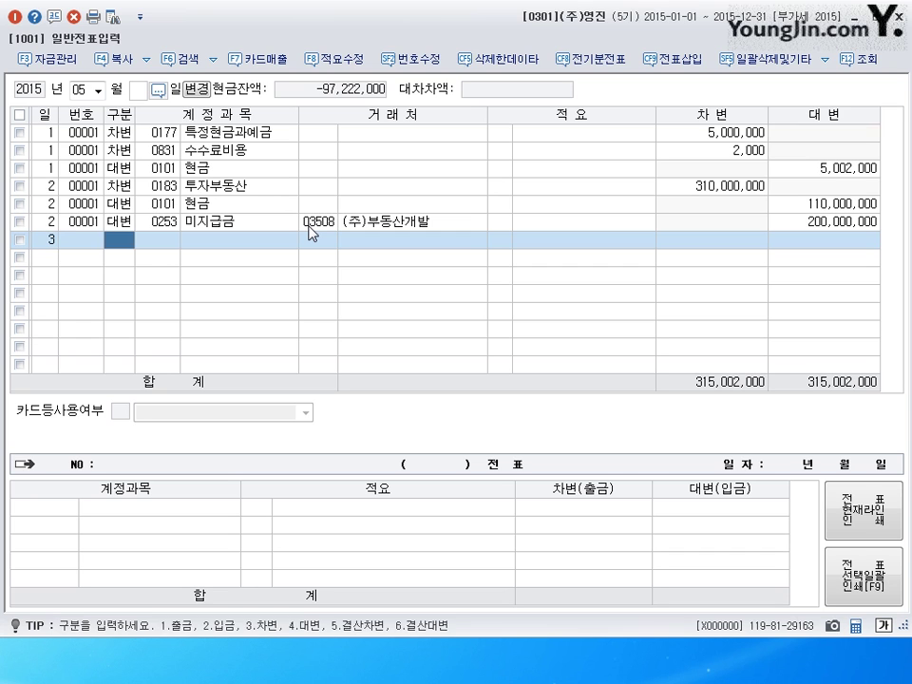
type("3")
key("Return")
type("120")
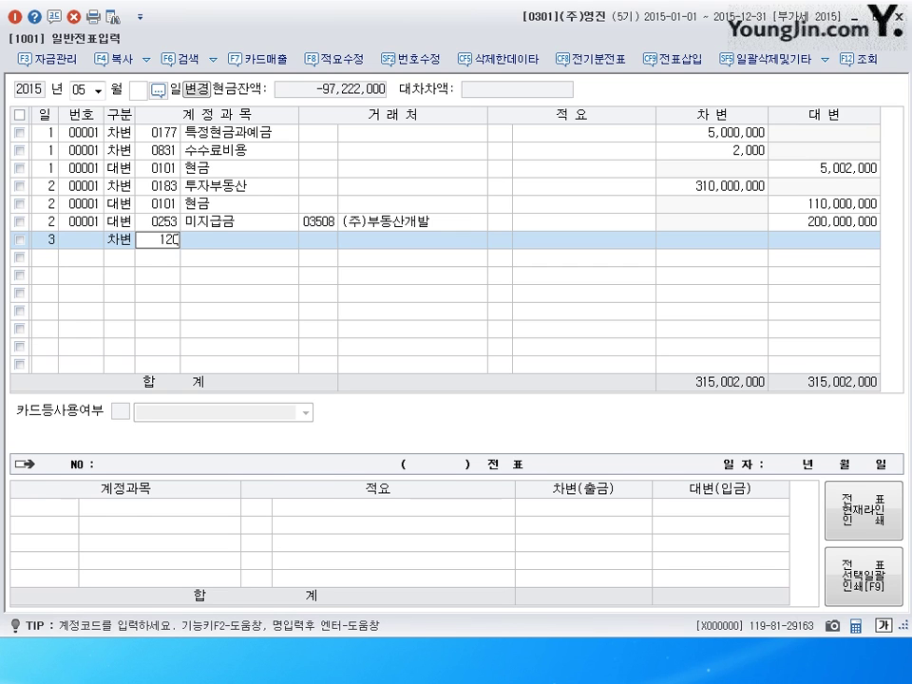
key("Return")
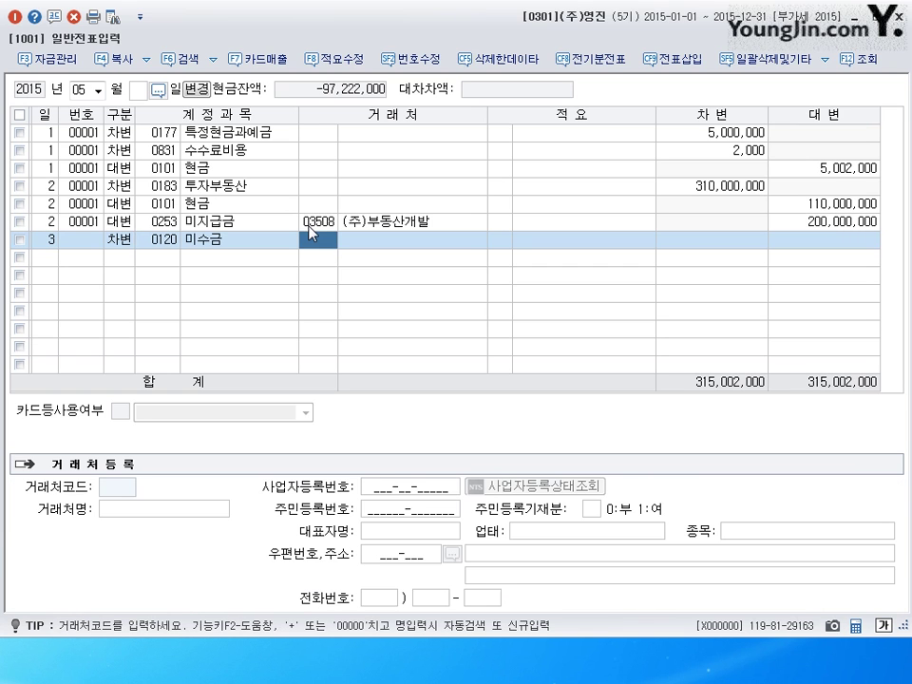
type("우리ㅁ")
key("Return")
key("Return")
key("Return")
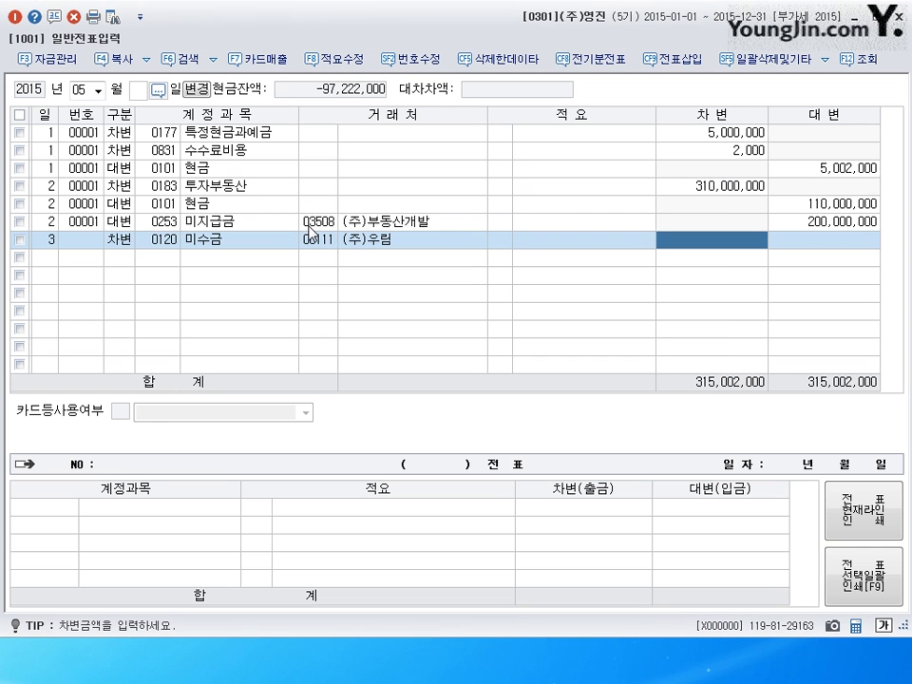
type("51000000")
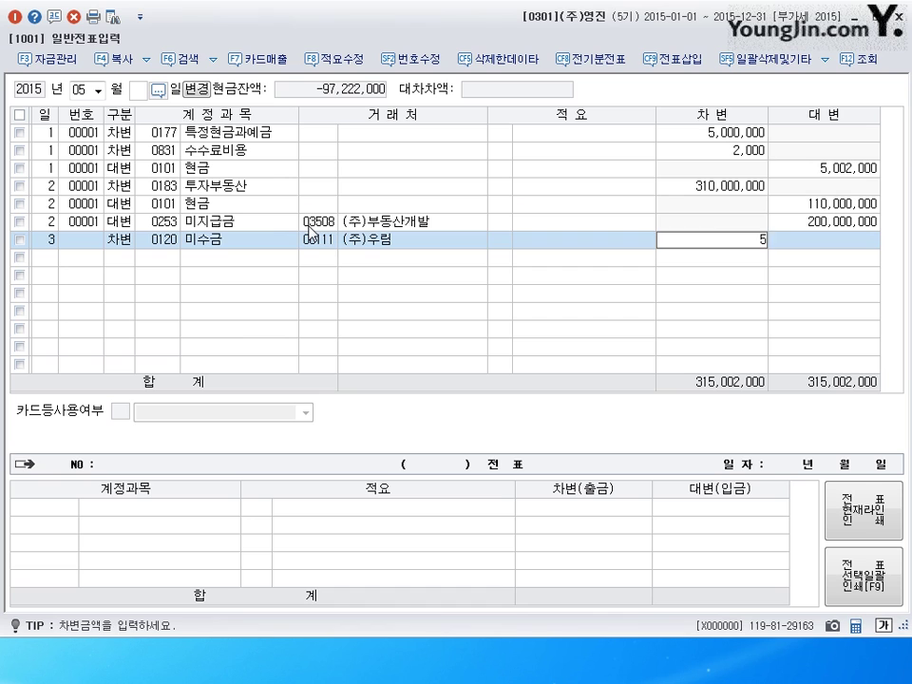
key("Return")
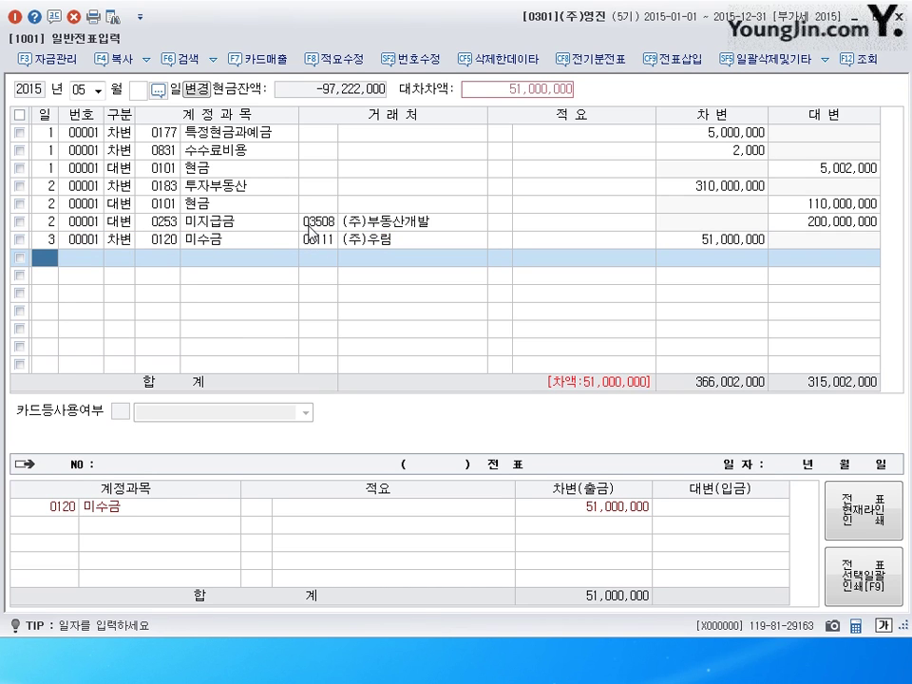
- Add a May 3 credit line for account 0183 투자부동산 with an amount of 50,000,000
type("3")
key("Return")
type("4")
key("Return")
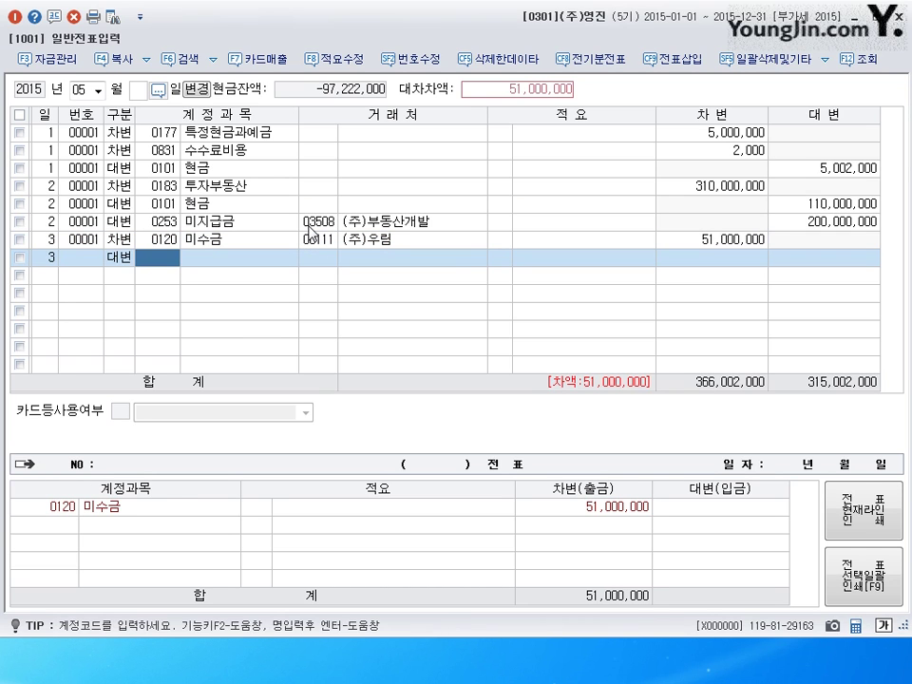
type("183")
key("Return")
key("Return")
key("Return")
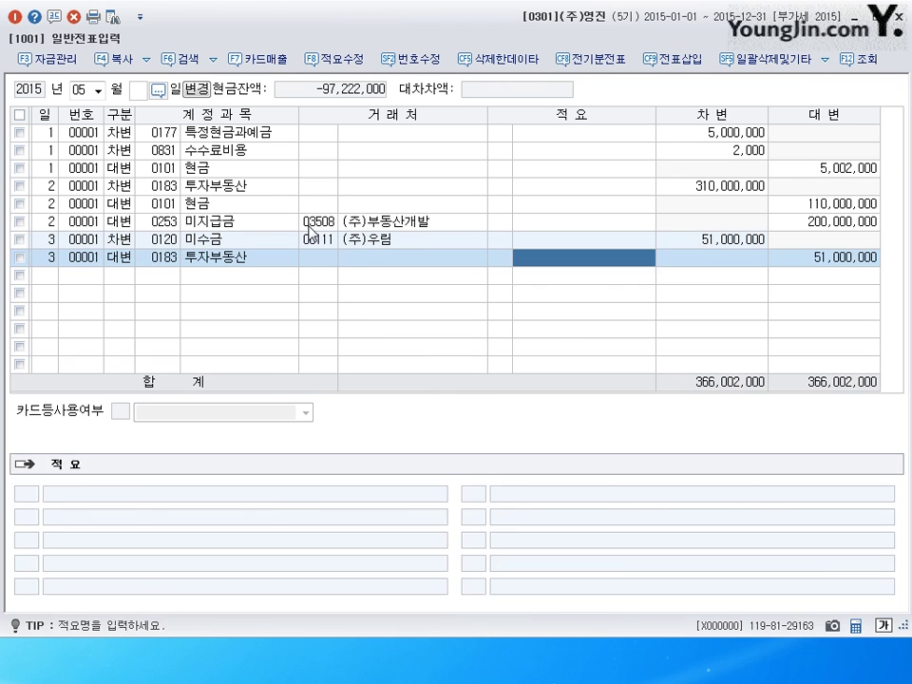
key("Return")
type("50000000")
key("Return")
- Balance the May 3 voucher with a credit line for account 0915 투자자산처분이익, accepting the remaining amount
type("4")
key("Return")
type("915")
key("Return")
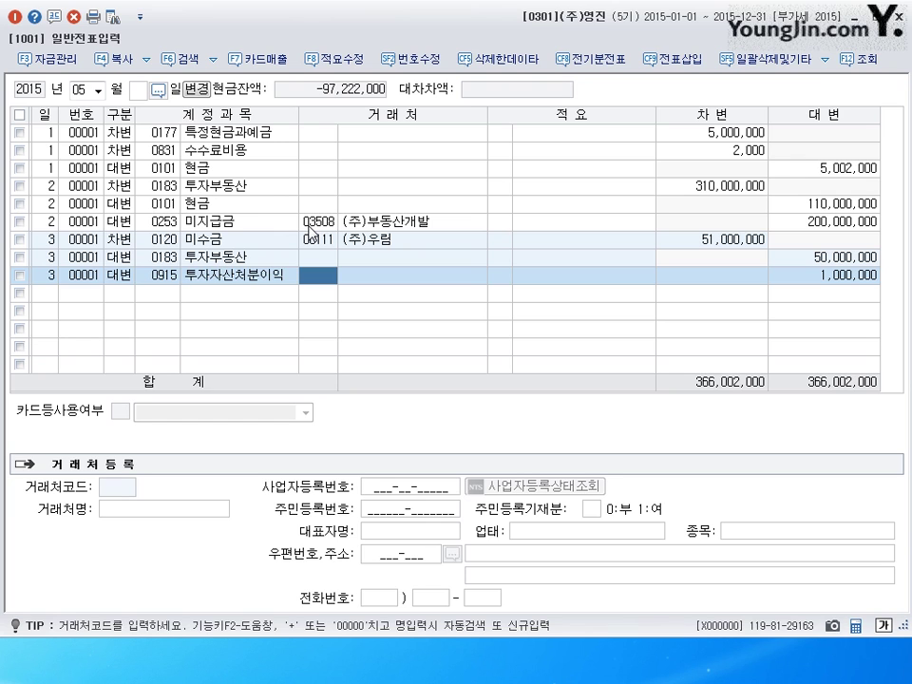
key("Return")
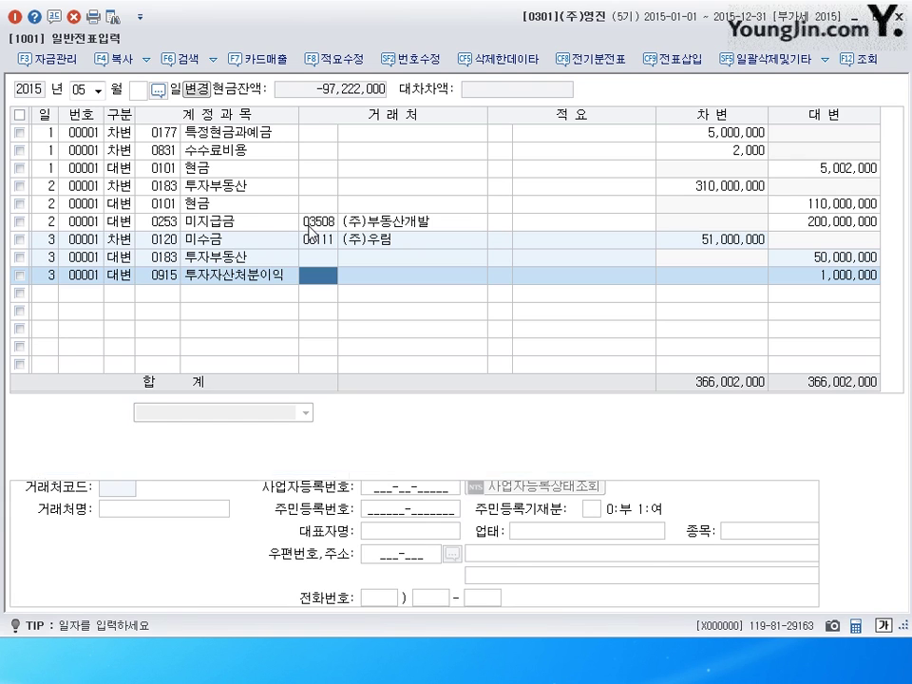
- Enter a May 4 debit line for account 0186 퇴직연금운용자산 with no trading partner and an amount of 5,000,000
type("4")
key("Return")
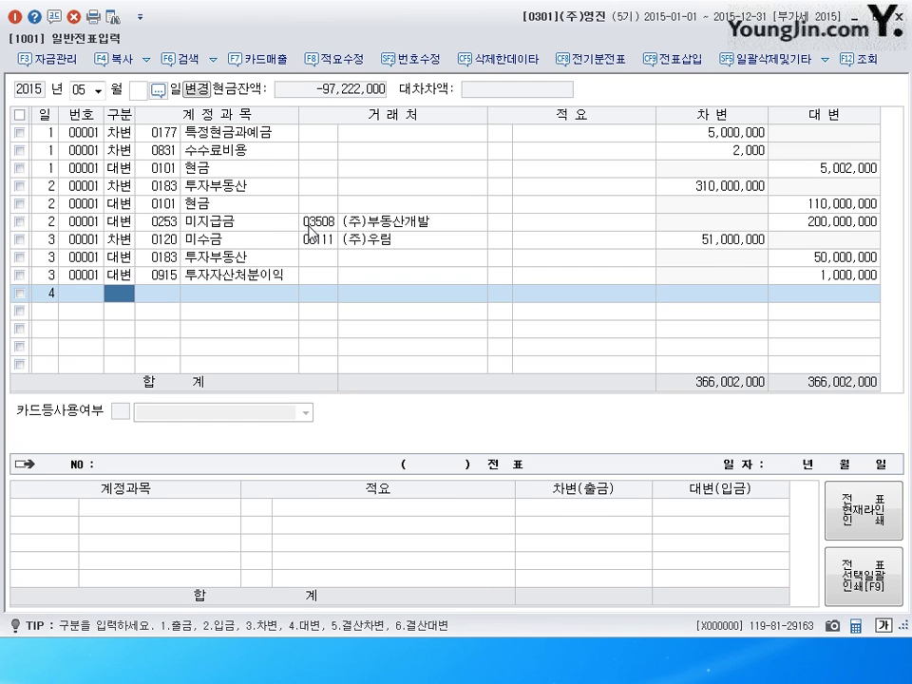
type("3")
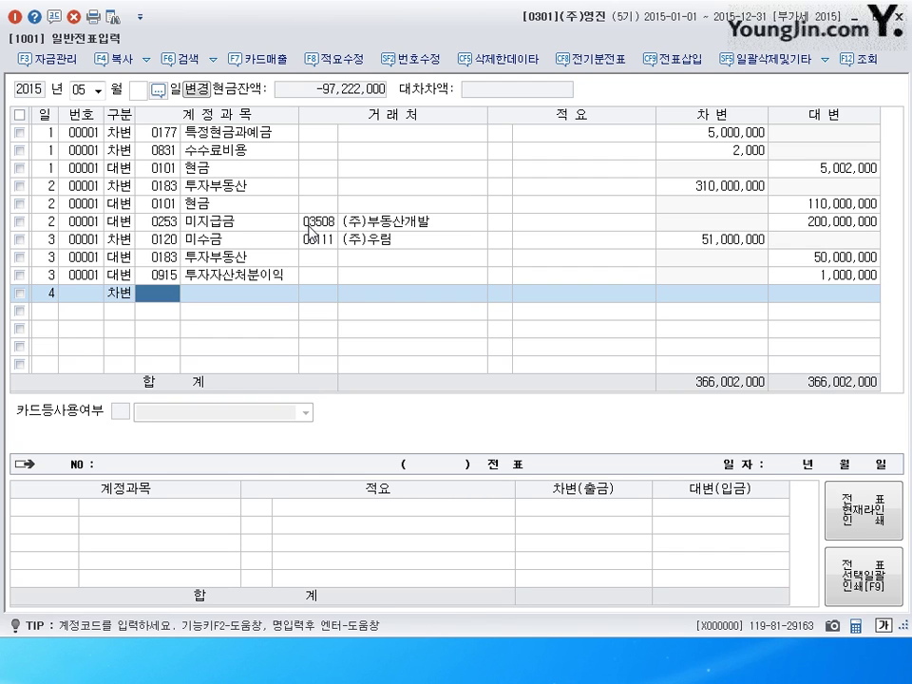
type("186")
key("Return")
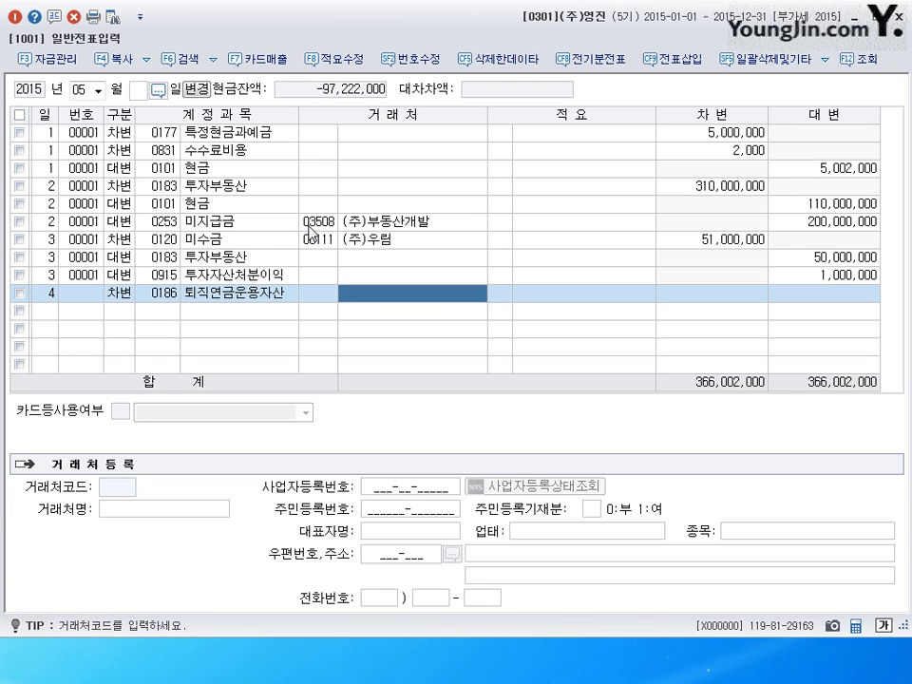
key("Return")
key("Return")
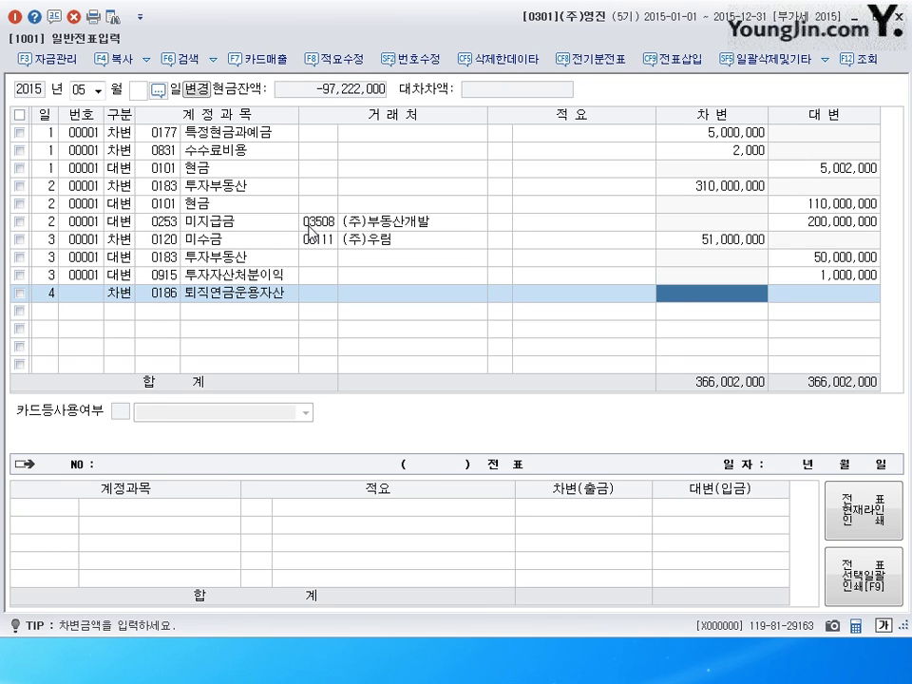
type("5000000")
key("Return")
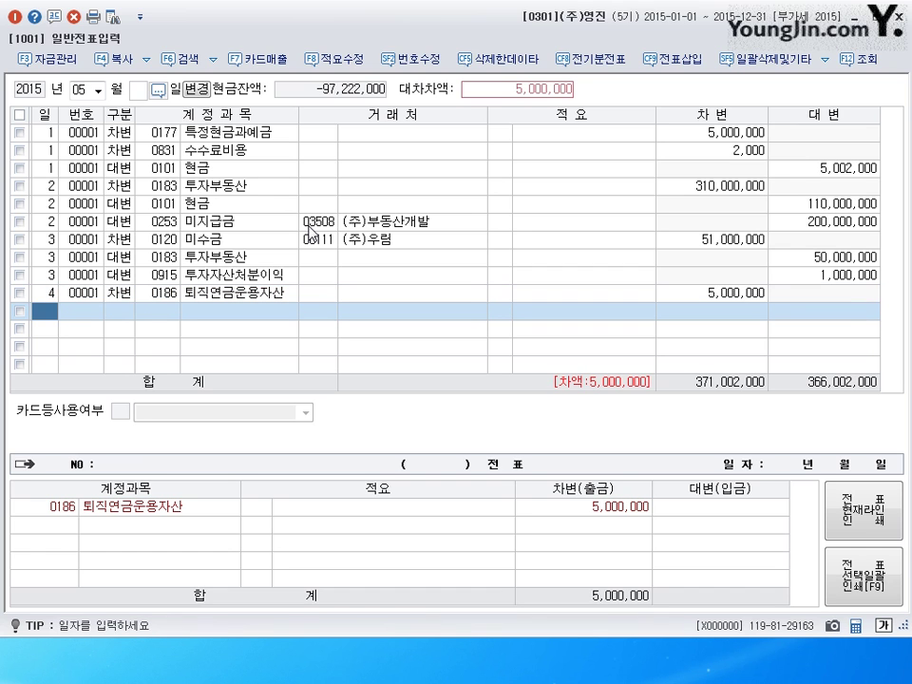
- Balance the May 4 voucher with a credit line for account 0103 보통예금, accepting the remaining amount
key("Return")
type("4103")
key("Return")
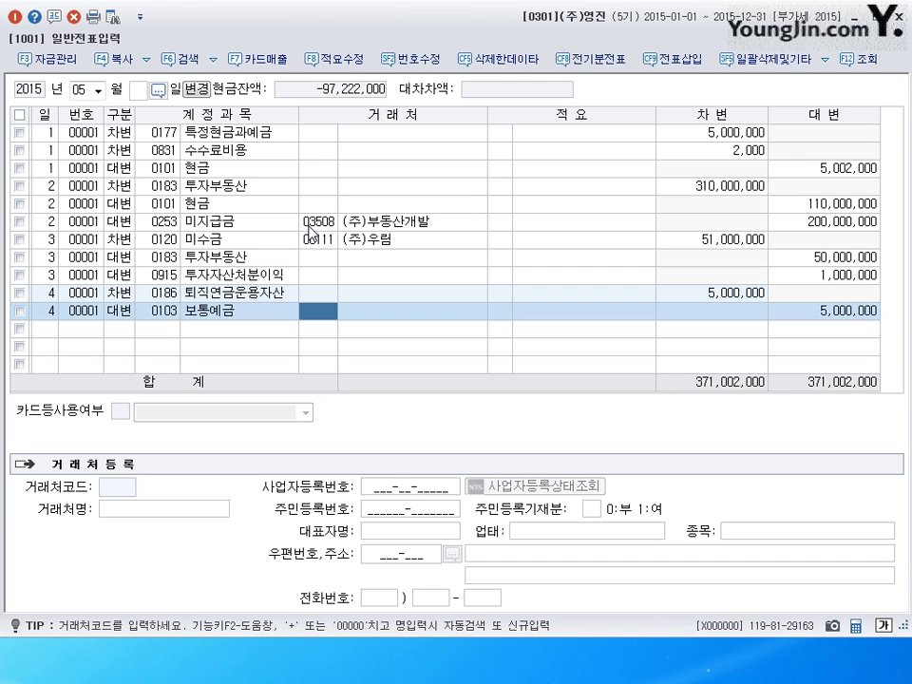
key("Return")
- Enter a May 5 debit line for account 0186 퇴직연금운용자산 with no trading partner and an amount of 30,000,000
type("5")
key("Return")
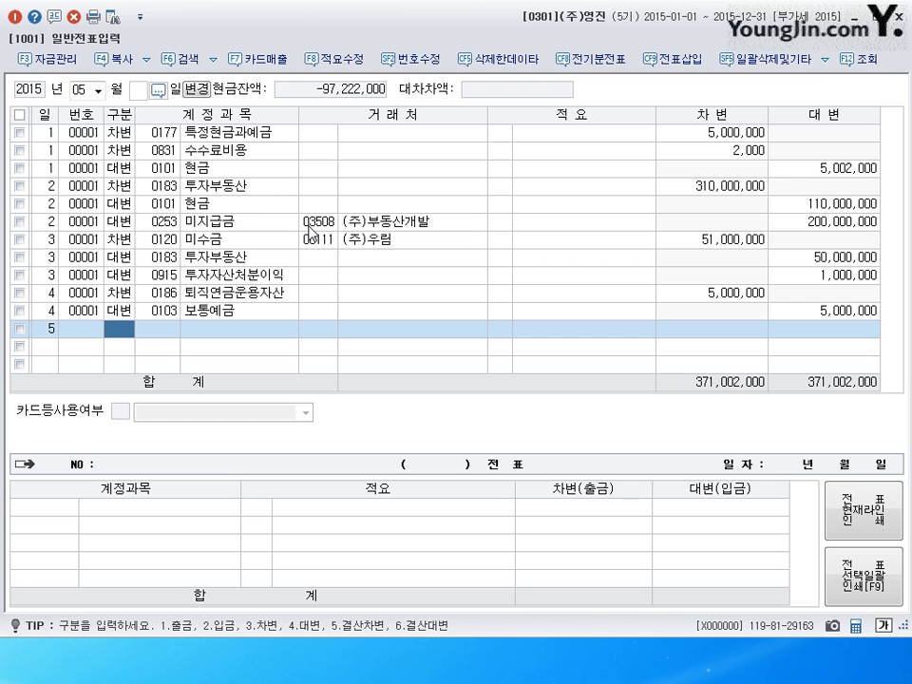
type("3")
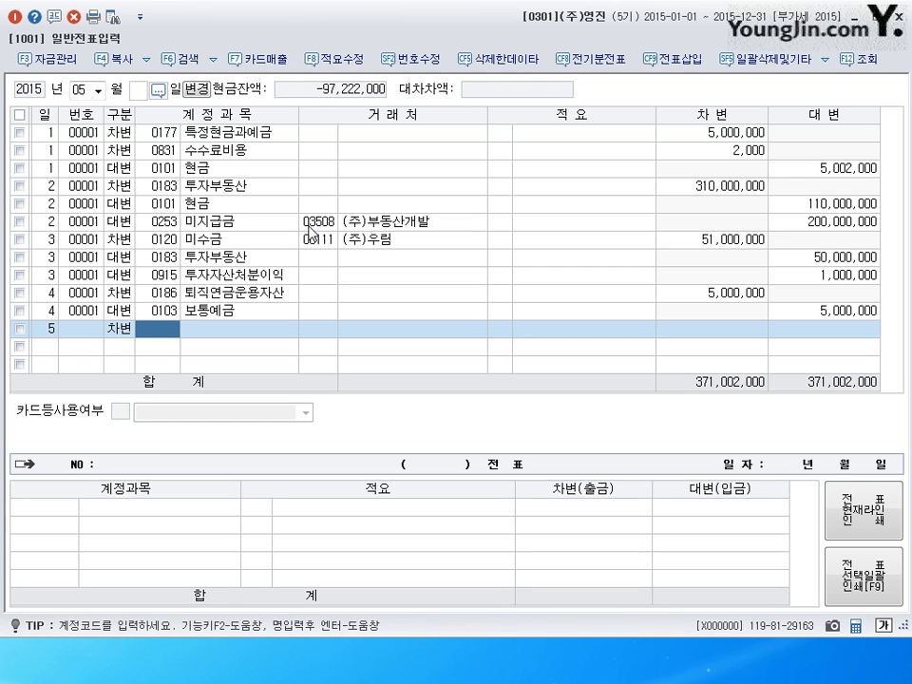
type("186")
key("Return")
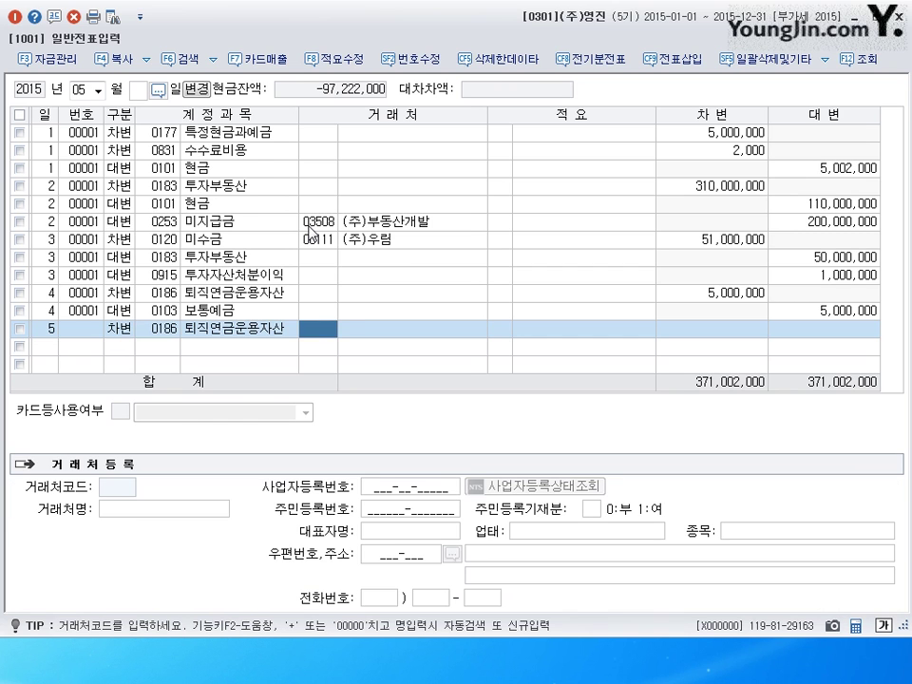
key("Return")
key("Return")
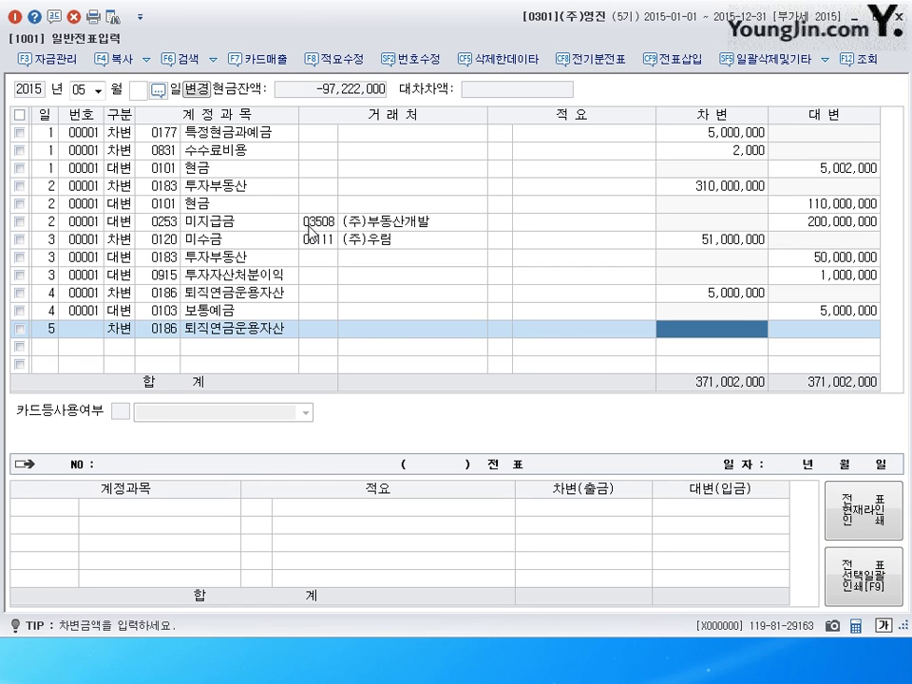
type("30")
key("plus")
key("plus")
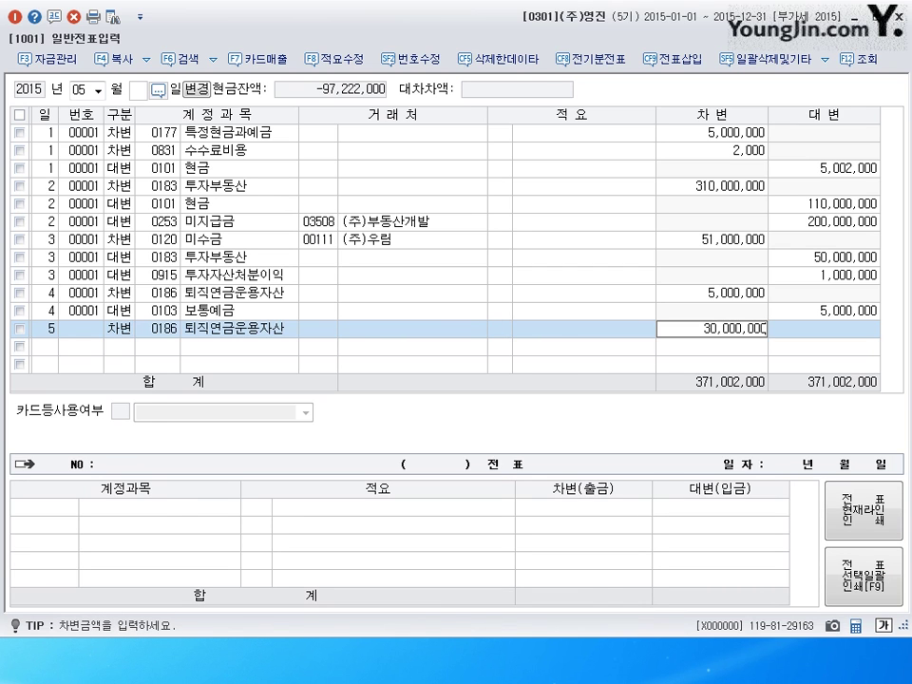
key("Return")
- Add a May 5 debit line for account 0831 수수료비용 with an amount of 300,000
type("3")
type("831")
key("Return")
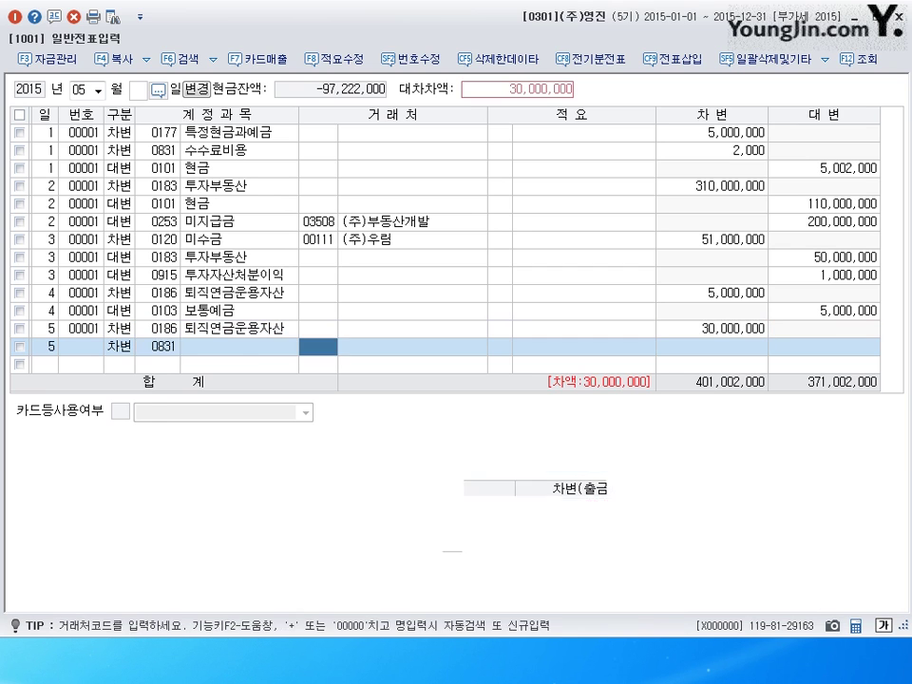
key("Return")
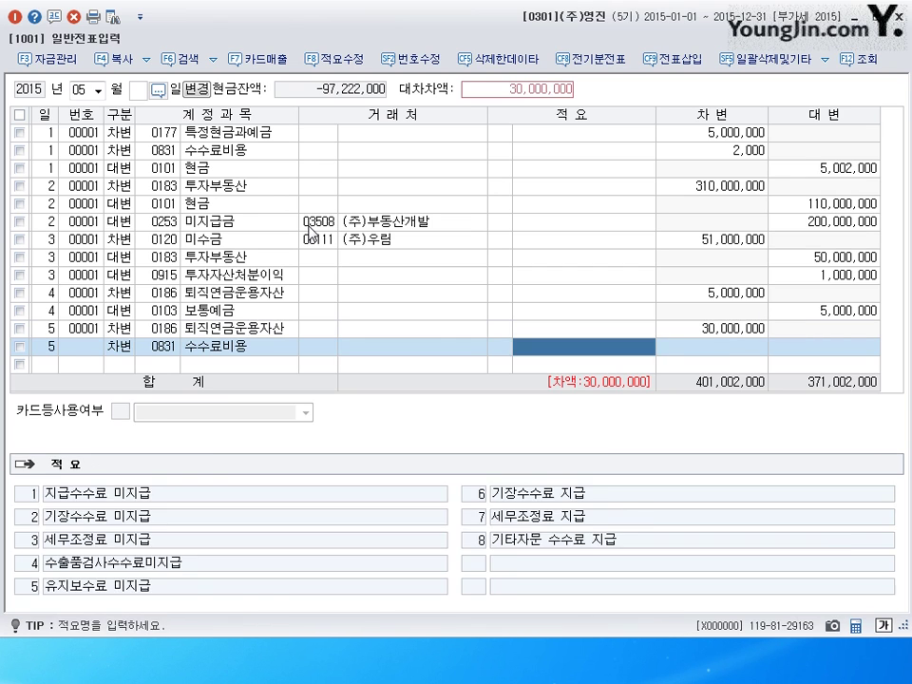
key("Return")
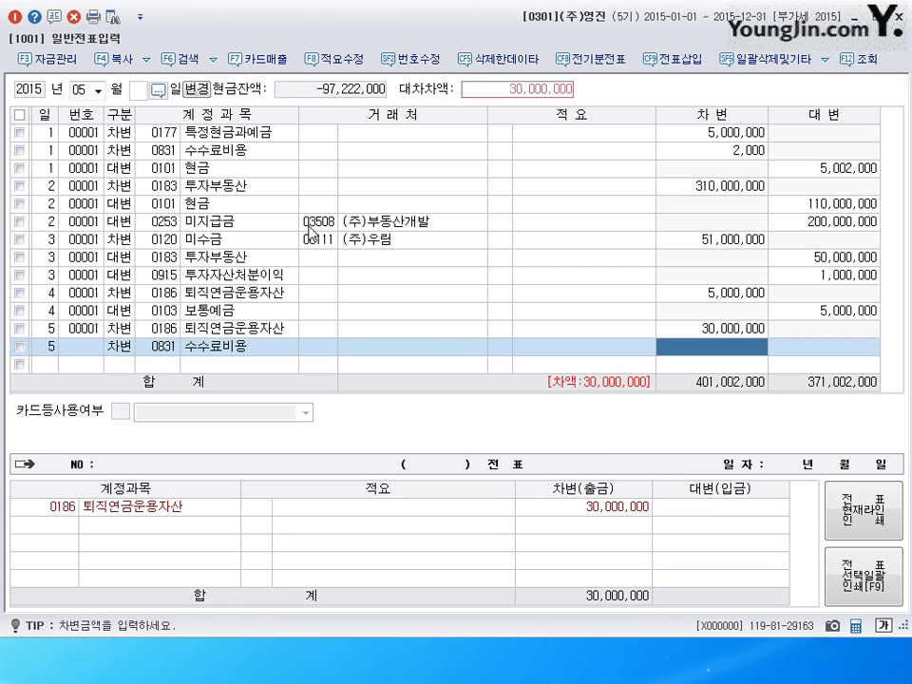
type("300")
key("plus")
key("Return")
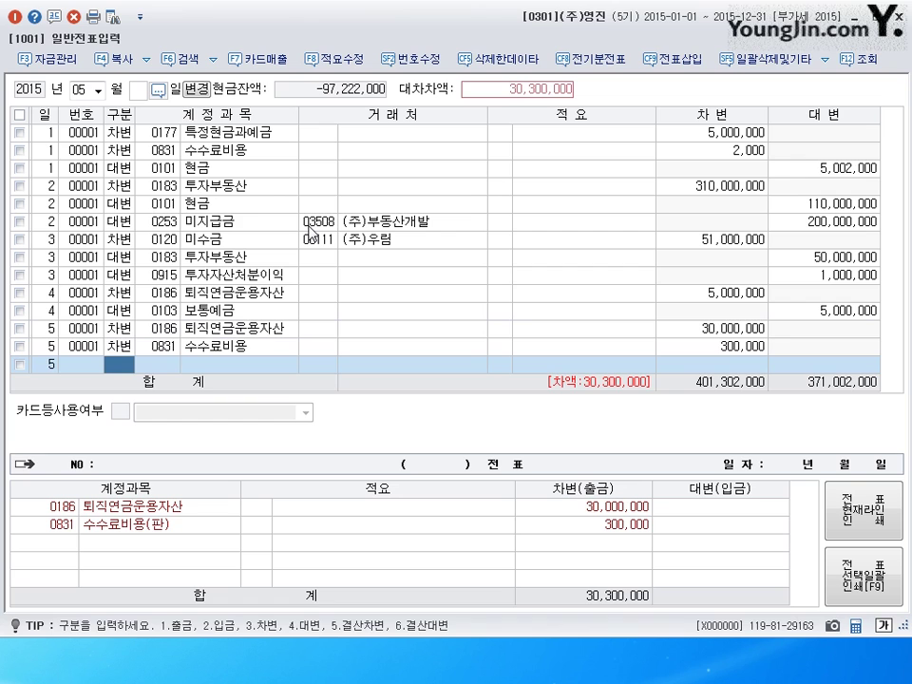
- Balance the May 5 voucher with a credit line for account 0103 보통예금, accepting the remaining amount
type("4103")
key("Return")
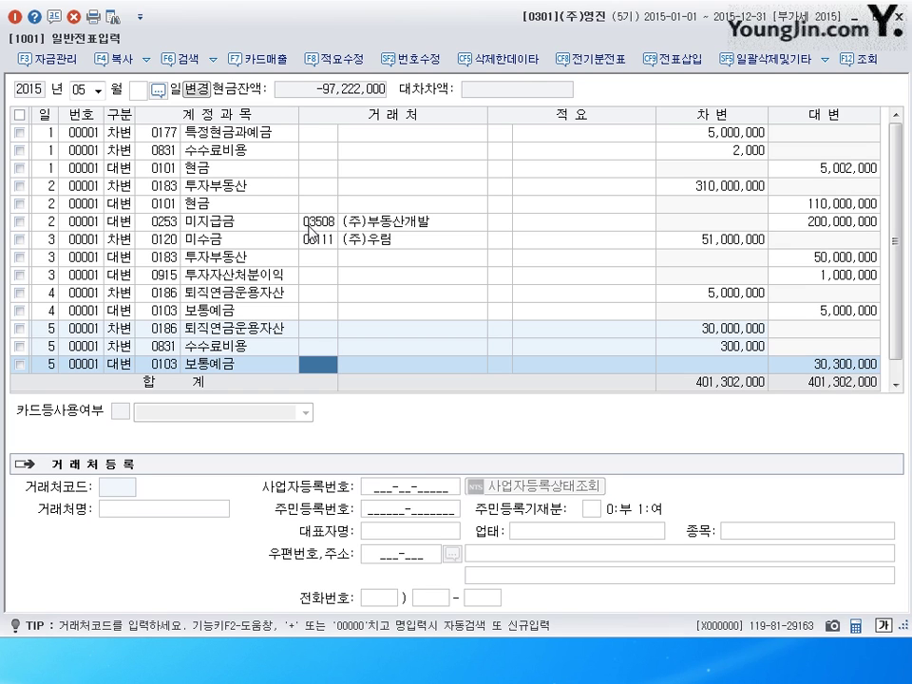
key("Return")
key("Return")
key("Return")
- Start a May 6 출금 (cash payment) line and look up its account by the name 매도가
type("6")
key("Return")
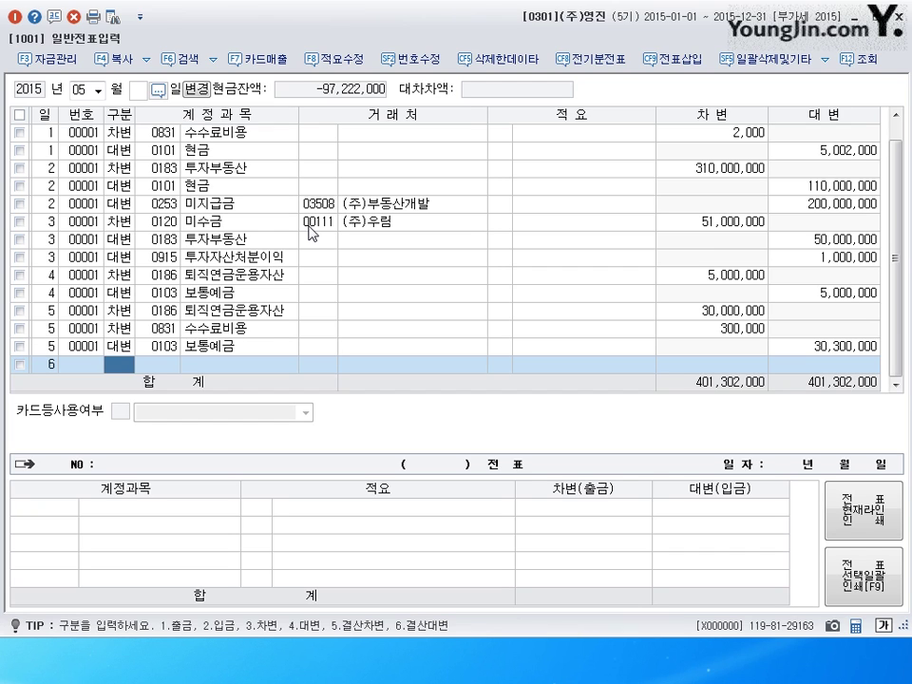
type("1")
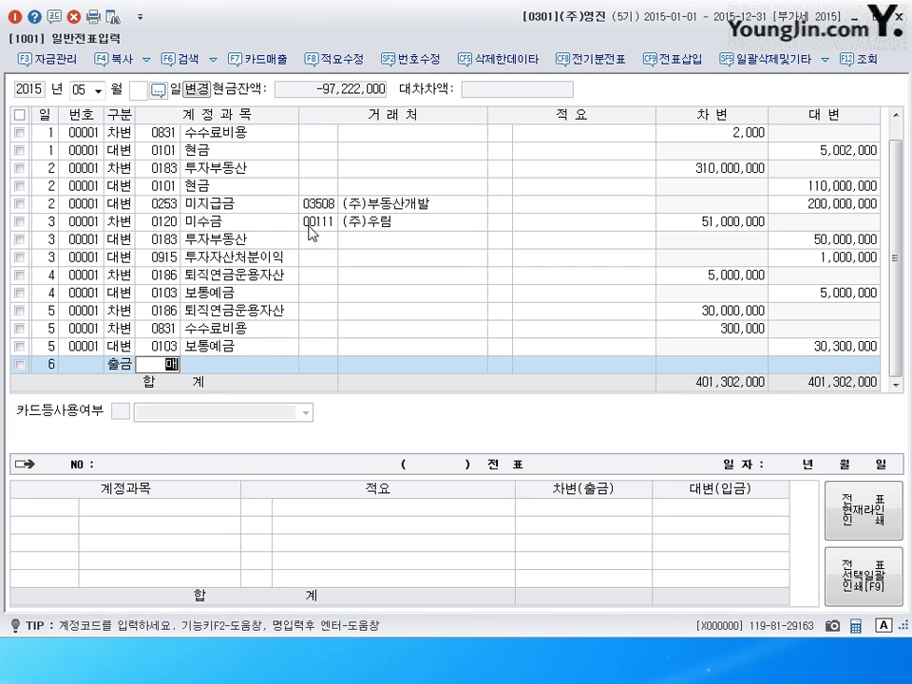
type("매도가")
key("Return")
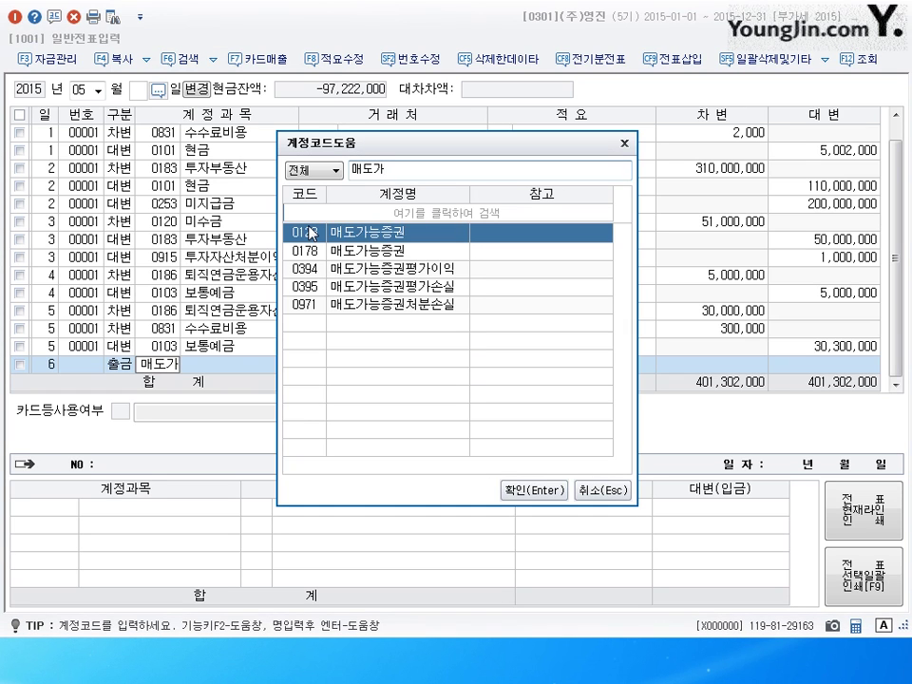
- Compare the matching accounts and choose 0178 매도가능증권 for the May 6 line, not the one coded 0123
key("Down")
key("Down")
key("Up")
key("Up")
key("Down")
key("Down")
key("Down")
key("Up")
key("Up")
key("Up")
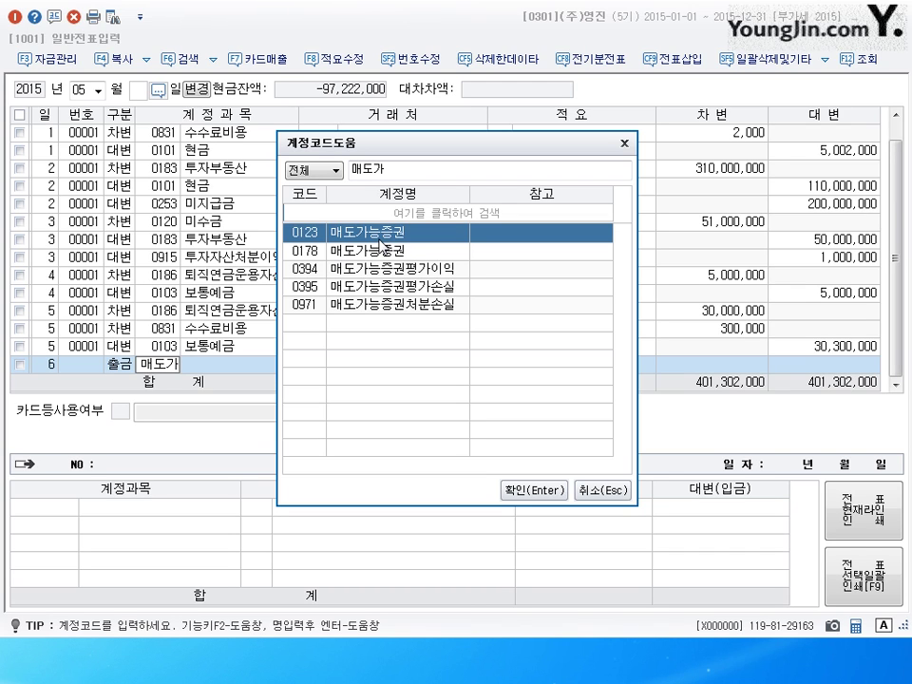
left_click(387, 253)
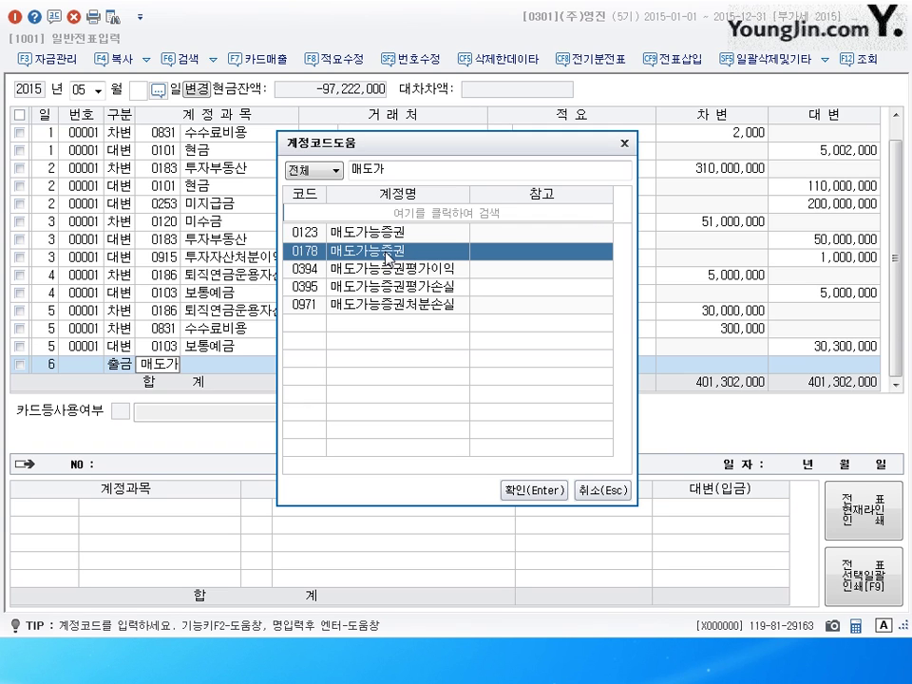
double_click(387, 254)
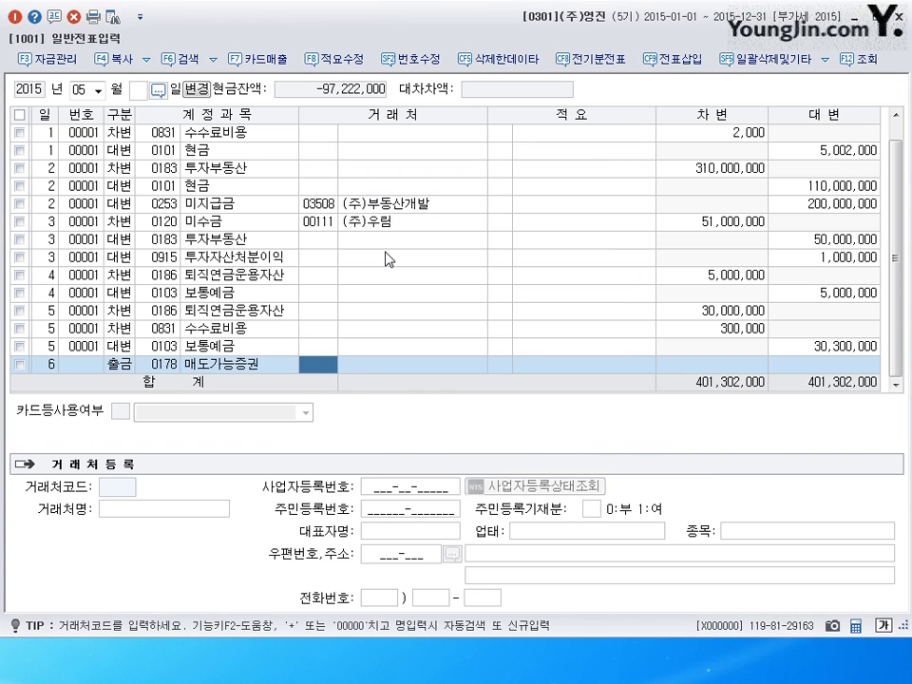
- Complete the May 6 매도가능증권 line without a trading partner or description, with an amount of 1,000,000
key("Return")
key("Return")
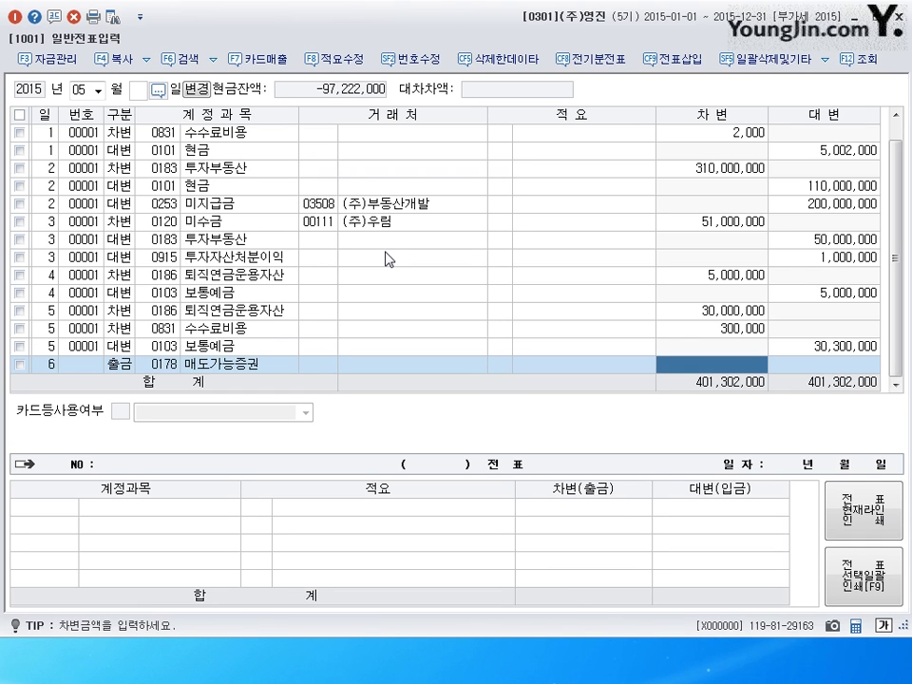
type("1000000")
key("Return")
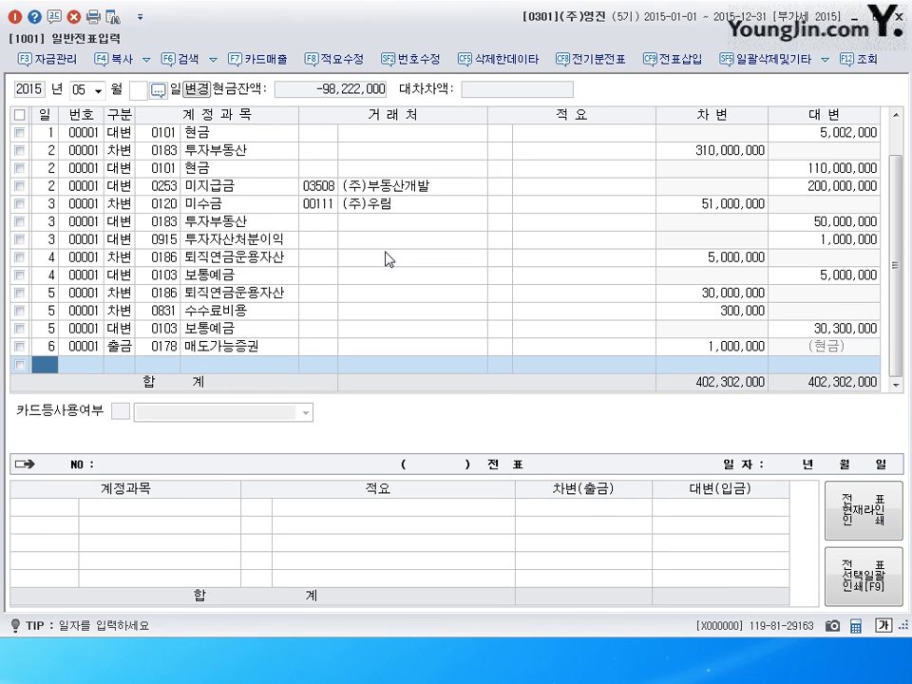